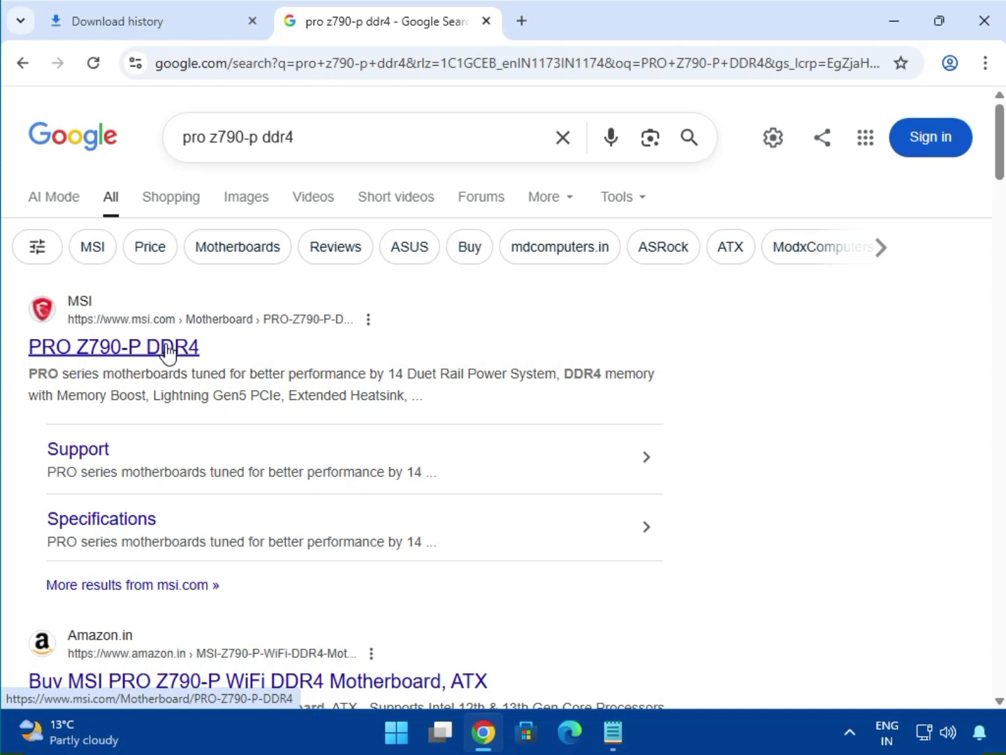
Step: Open MSI's PRO Z790-P DDR4 product page from the search results and go to its Support section
click(166, 349)
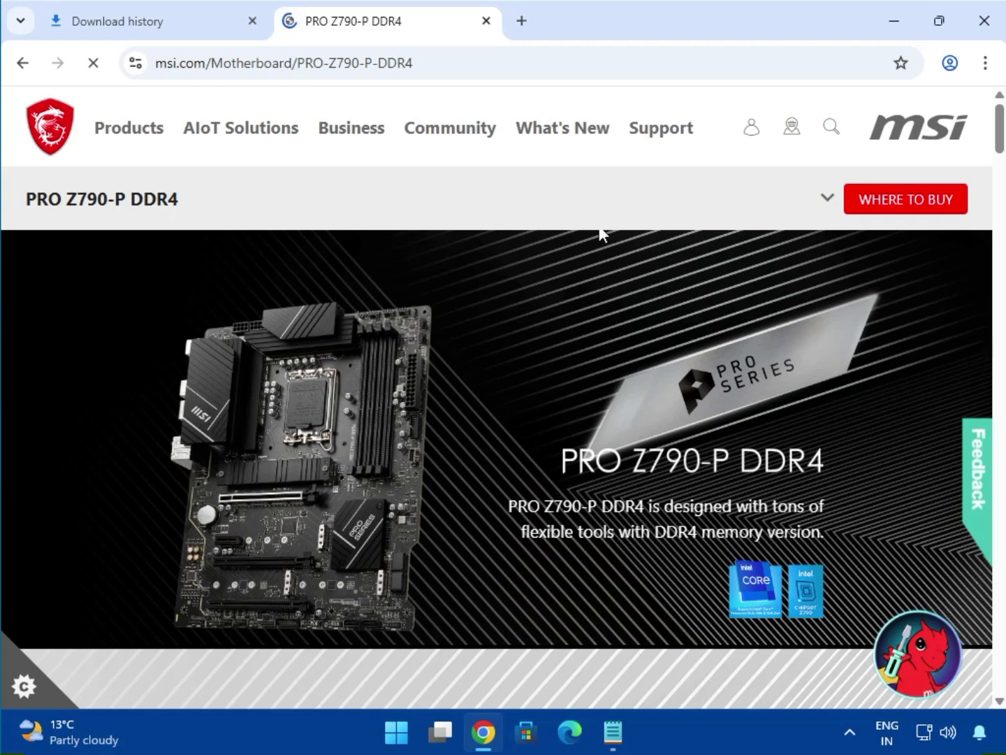
click(829, 204)
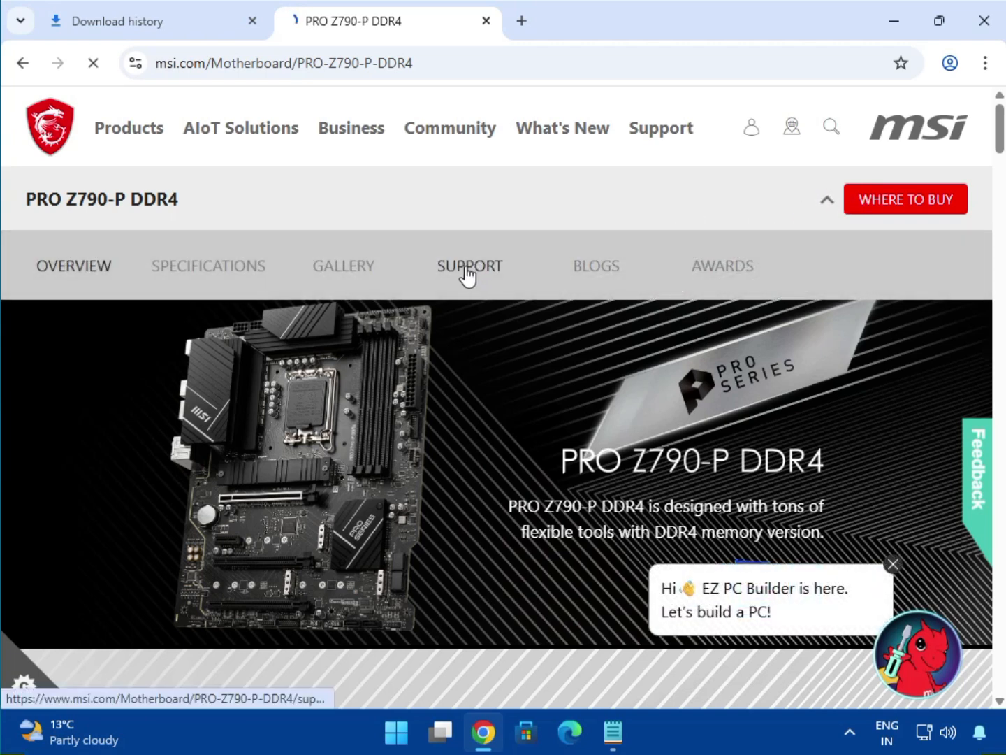
click(468, 275)
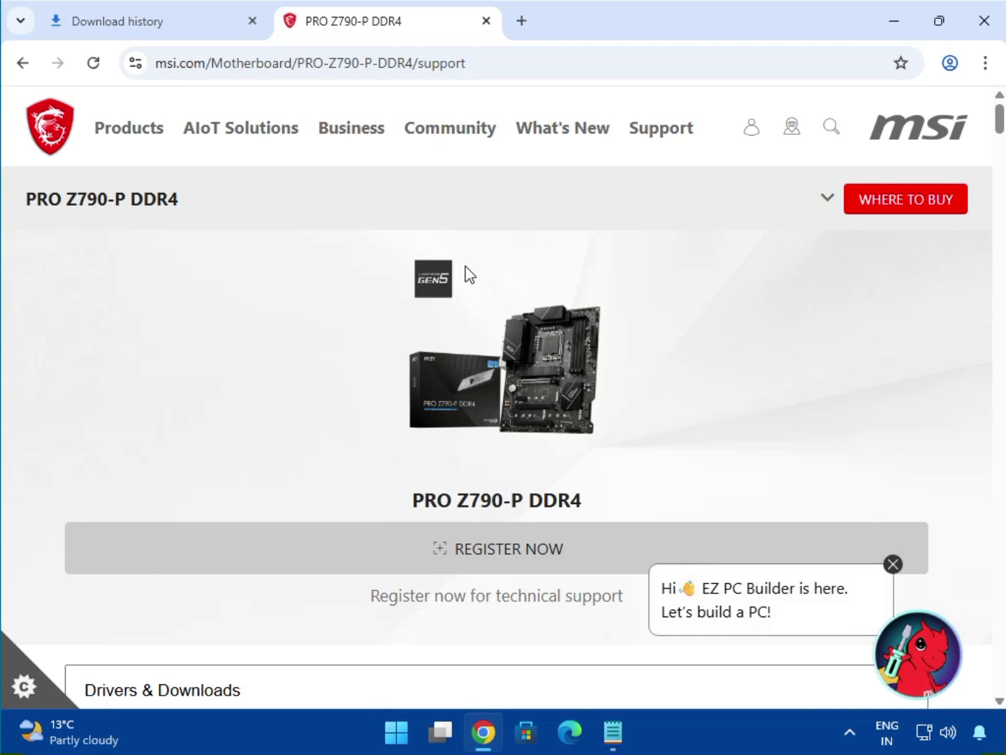
Step: Show the motherboard's Driver downloads under Drivers & Downloads for the Win11 64 operating system
scroll(607, 455, down, 4)
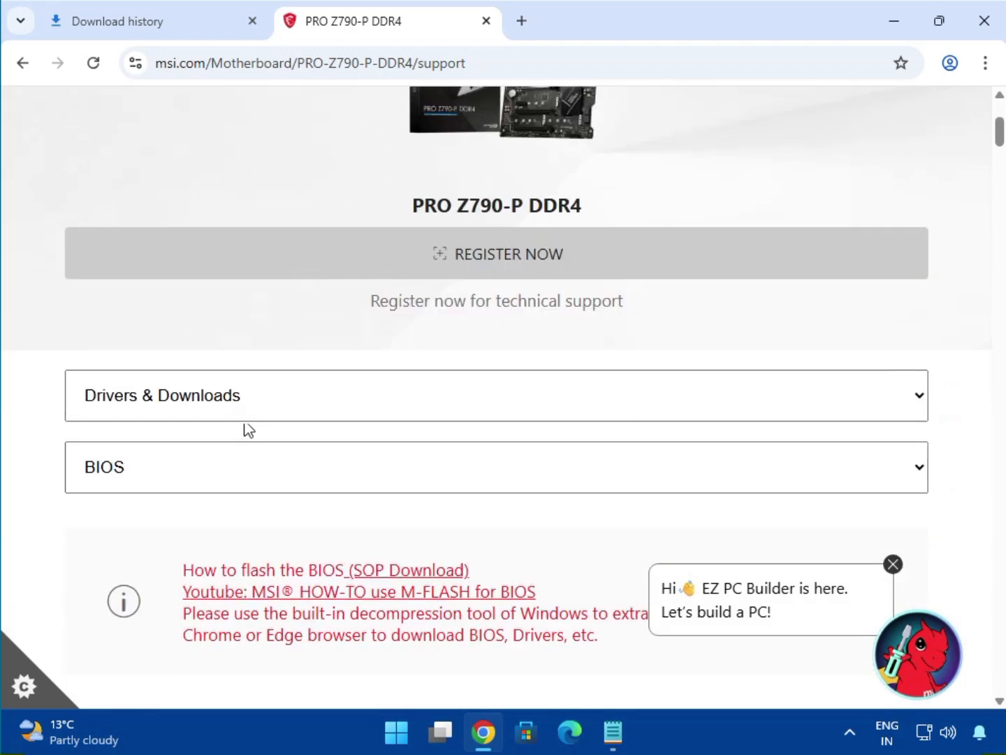
click(235, 409)
click(220, 441)
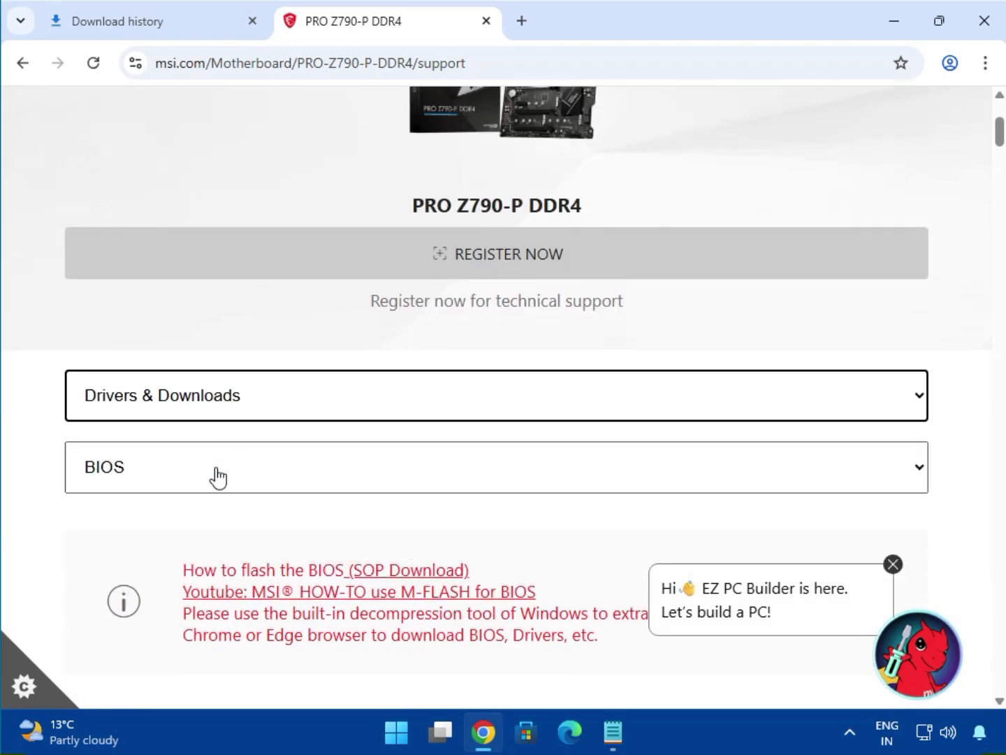
click(218, 475)
click(206, 537)
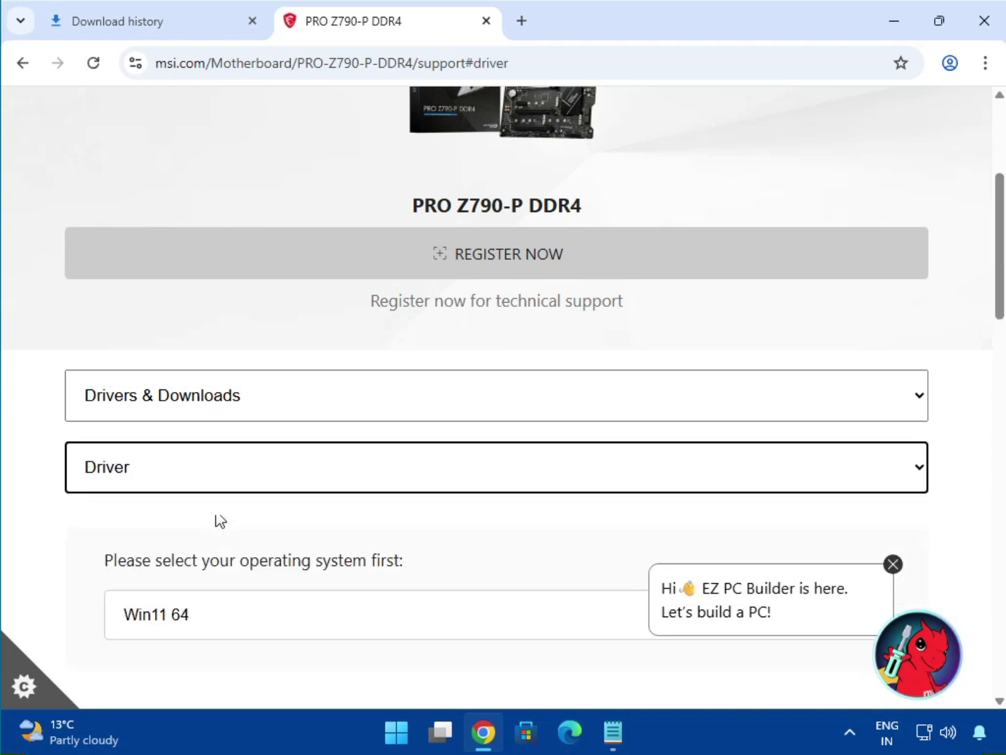
scroll(332, 403, down, 3)
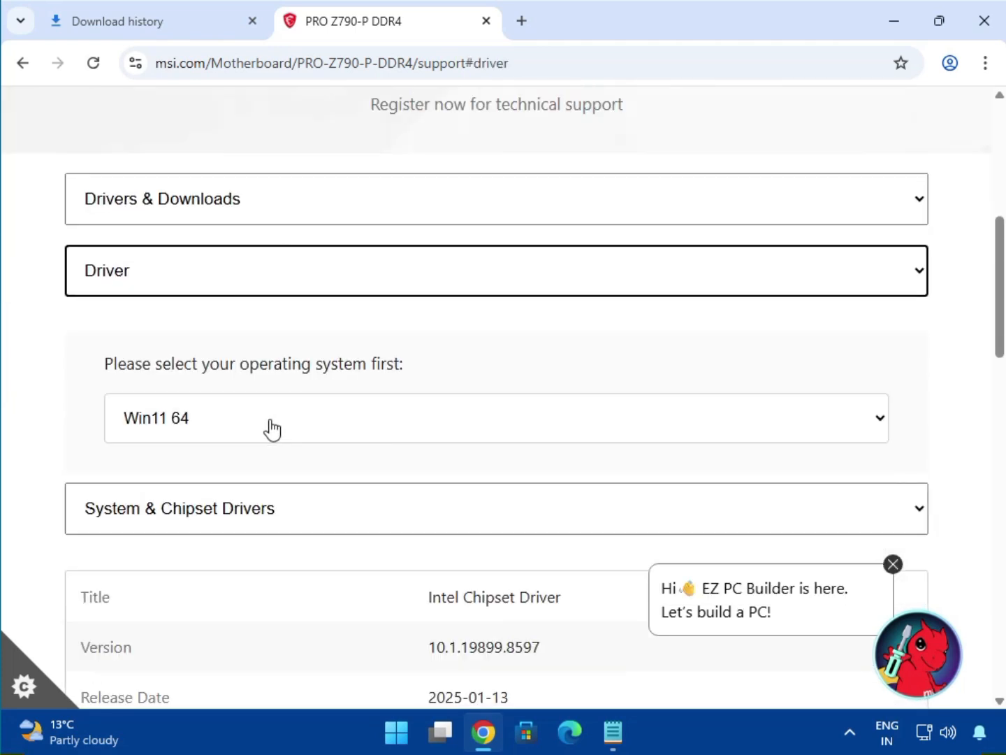
click(255, 431)
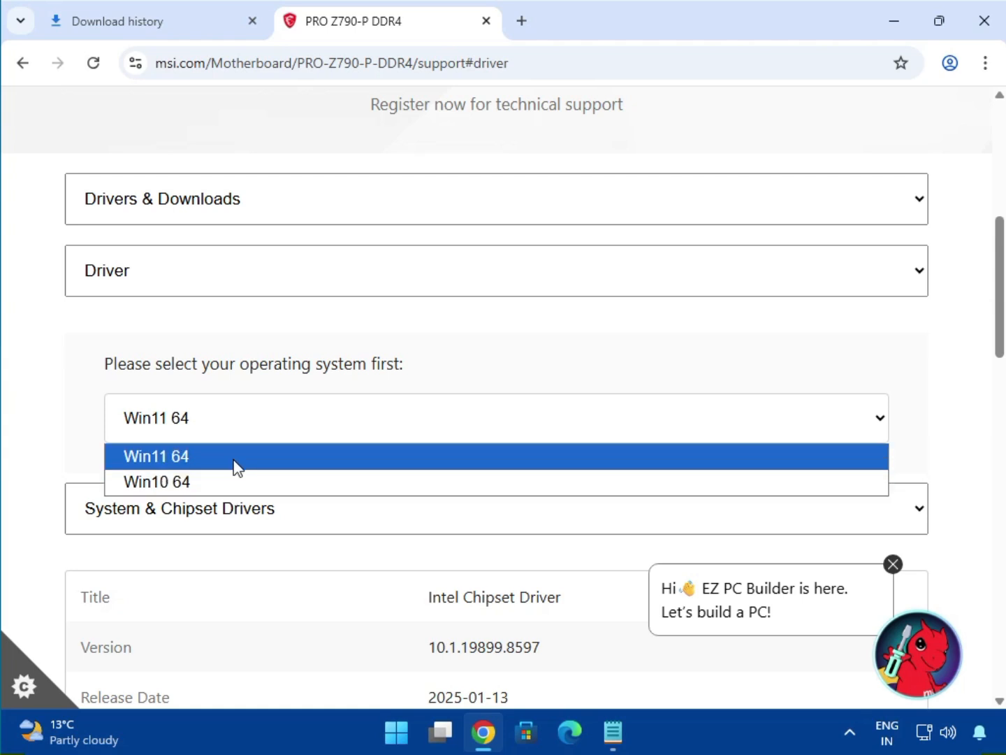
click(234, 462)
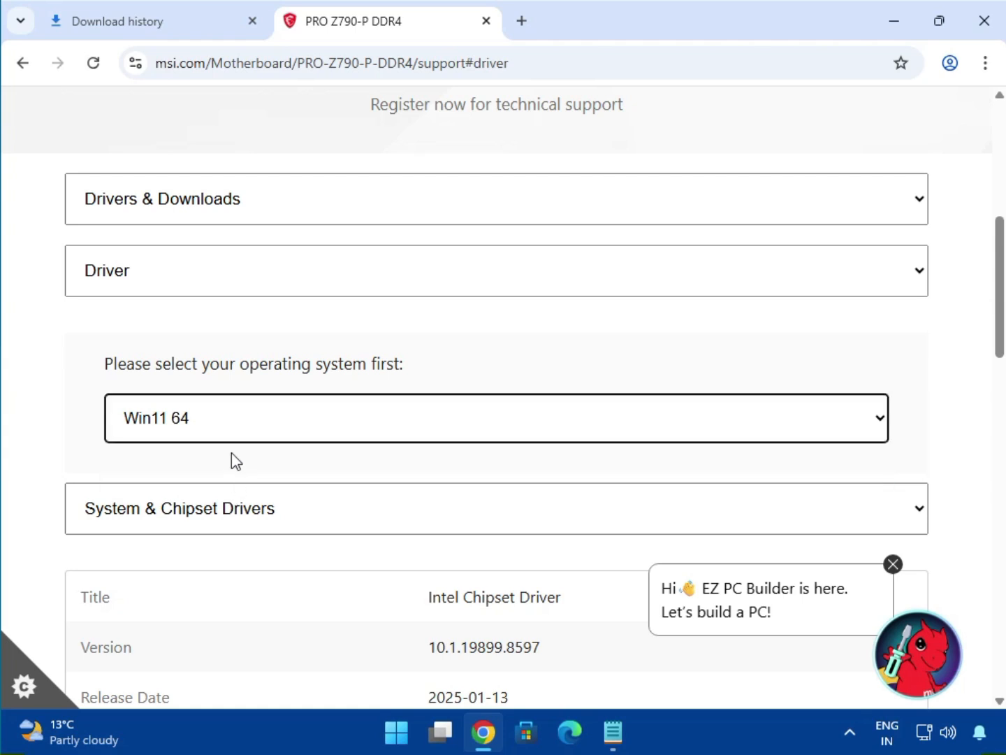
Step: Download the Intel Chipset Driver from the System & Chipset Drivers category
scroll(1000, 692, down, 3)
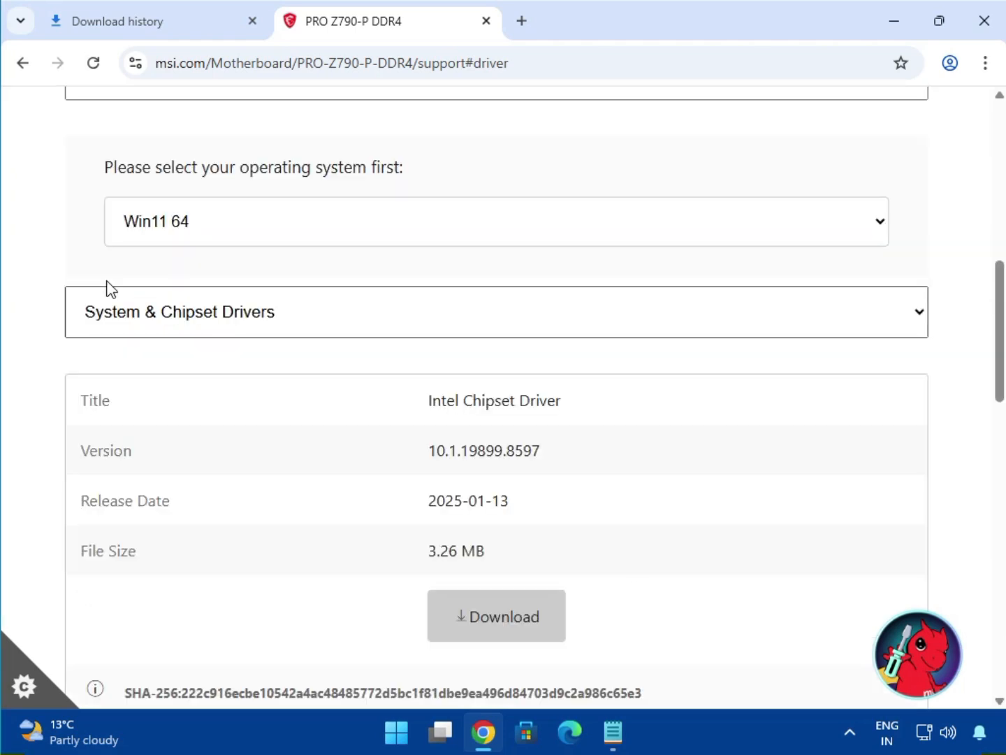
click(159, 327)
click(199, 362)
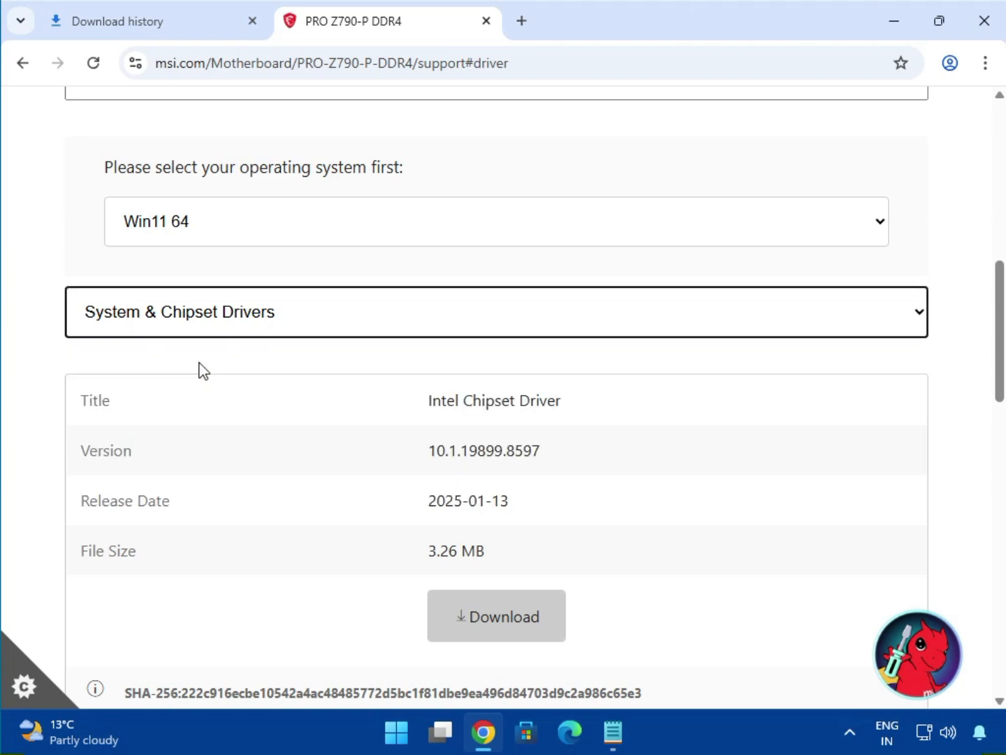
drag(473, 404, 535, 404)
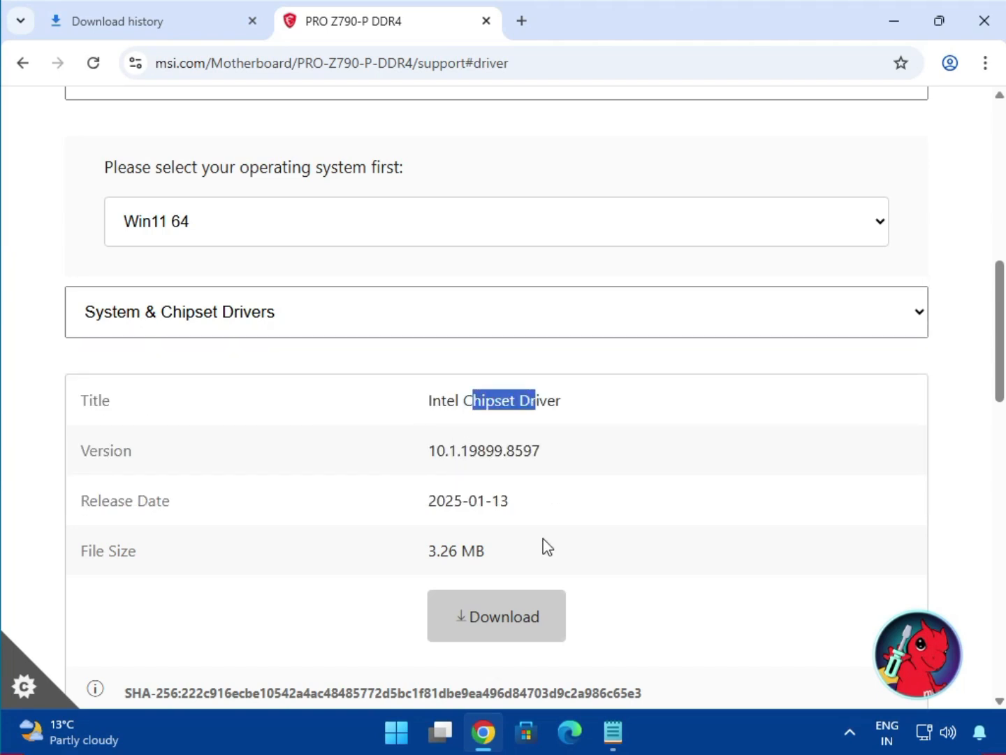
click(485, 625)
Step: Download the Intel SVGA Drivers from the On-Board VGA Drivers category and check the recent downloads
click(264, 330)
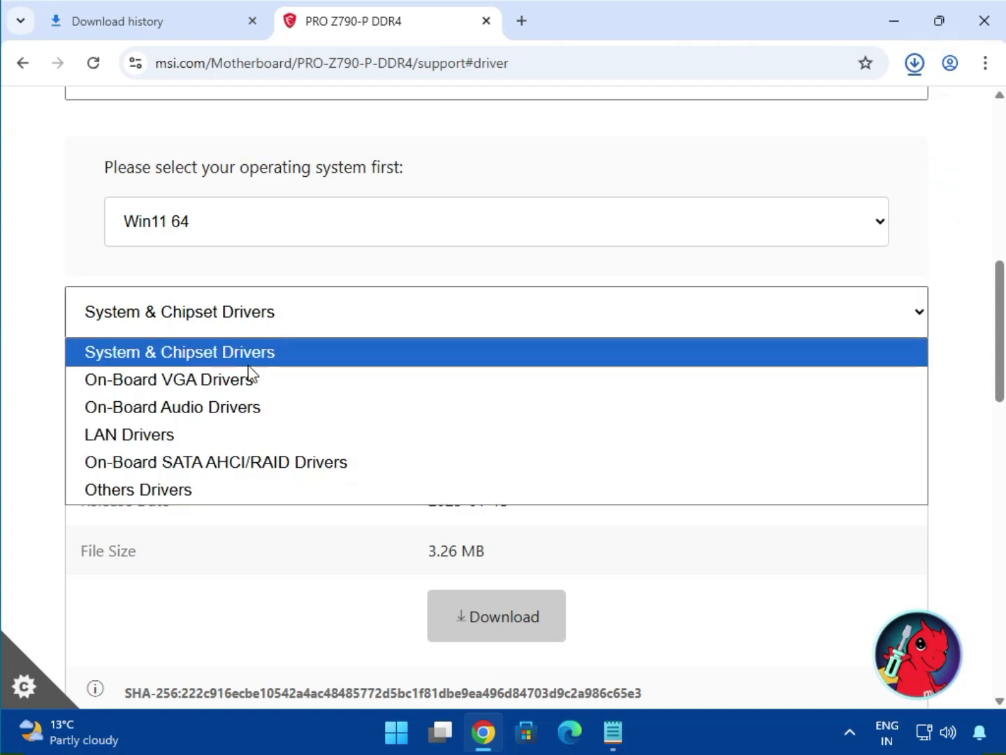
click(251, 381)
drag(451, 399, 588, 418)
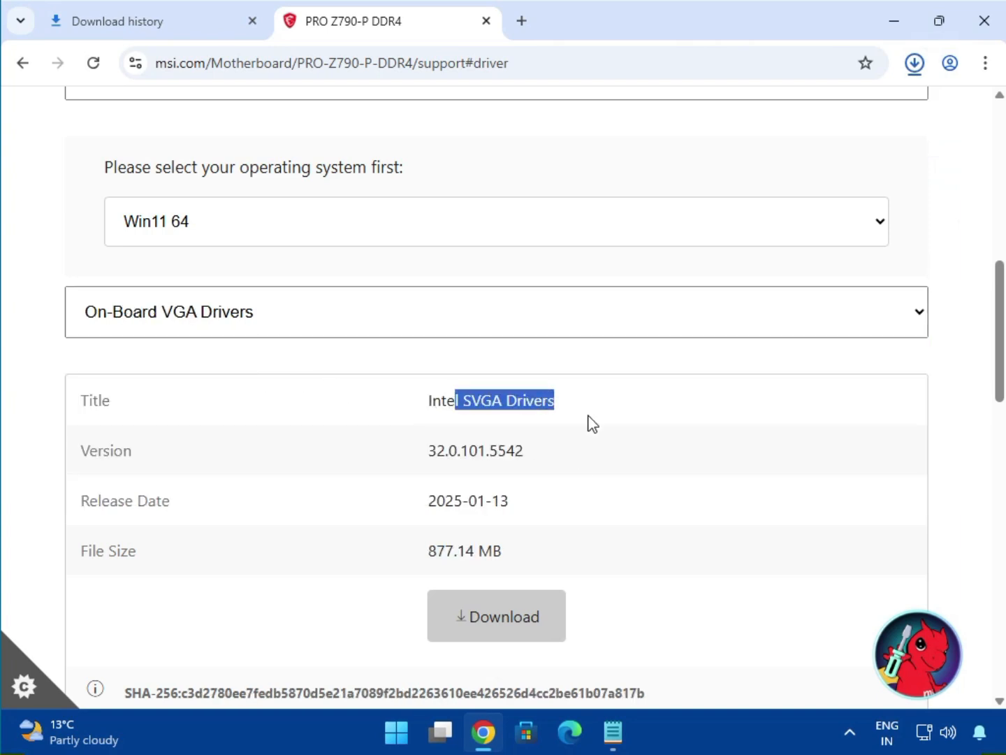
click(497, 624)
click(915, 67)
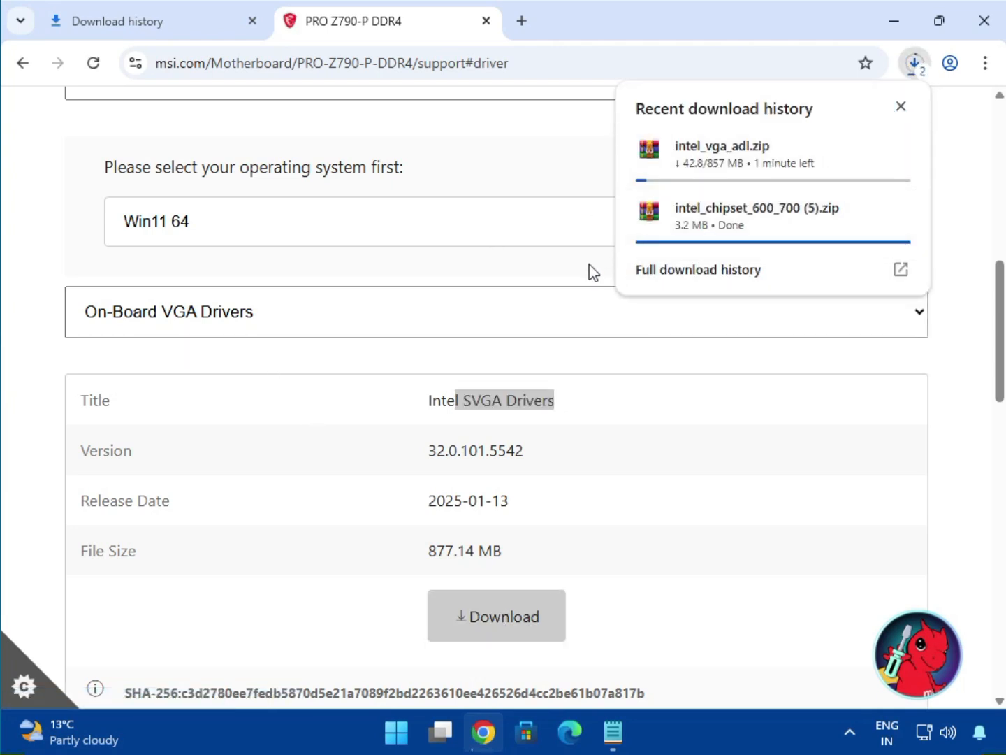
Step: Download the Realtek HD Universal Driver from the On-Board Audio Drivers category
click(210, 315)
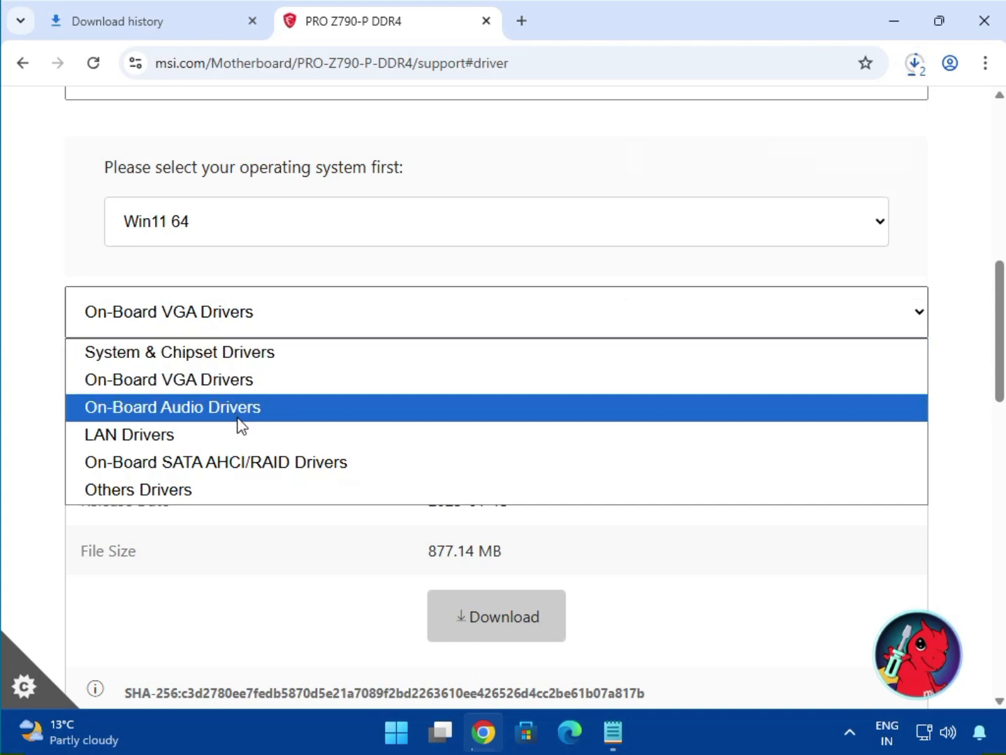
click(240, 411)
drag(494, 402, 629, 403)
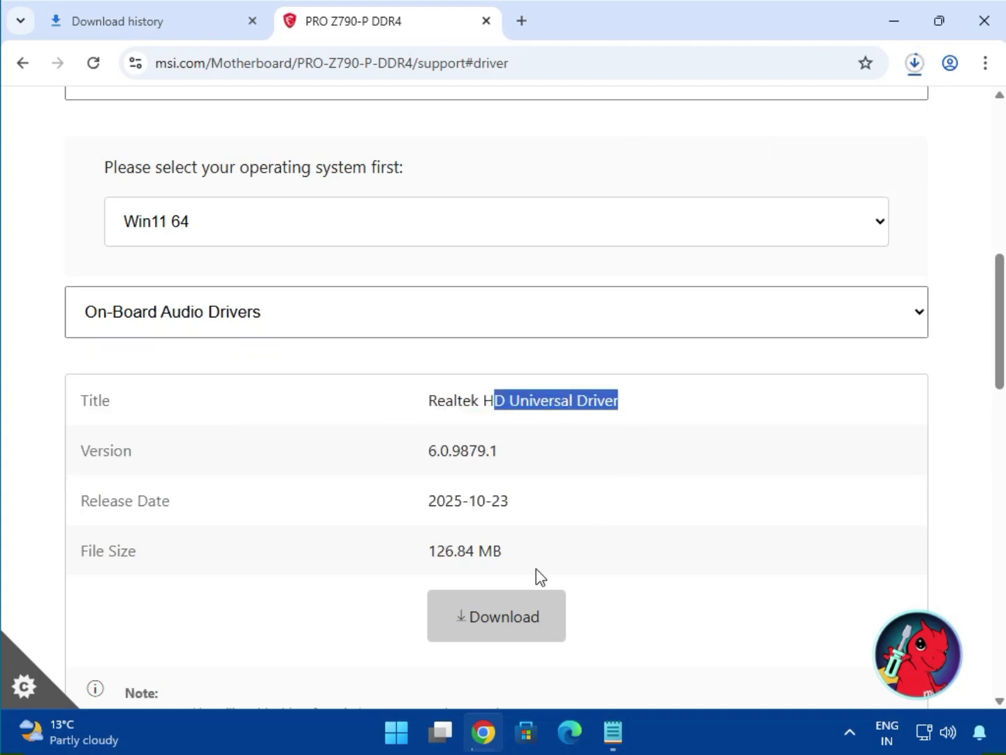
click(511, 606)
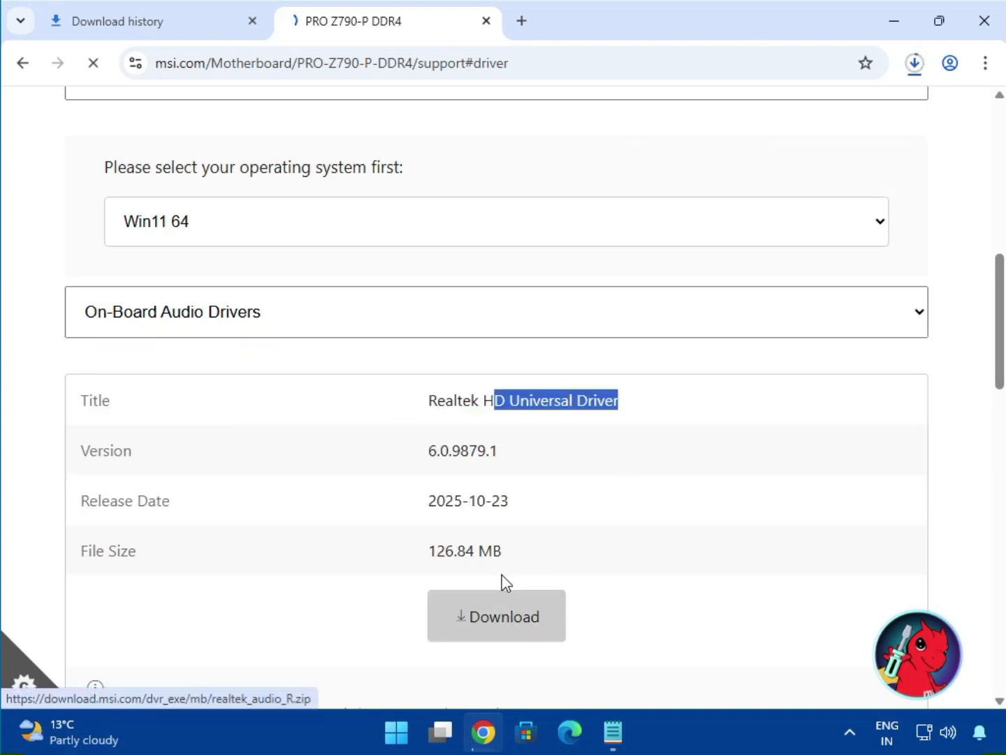
Step: Download the Intel Network Drivers from the LAN Drivers category
click(205, 337)
click(186, 437)
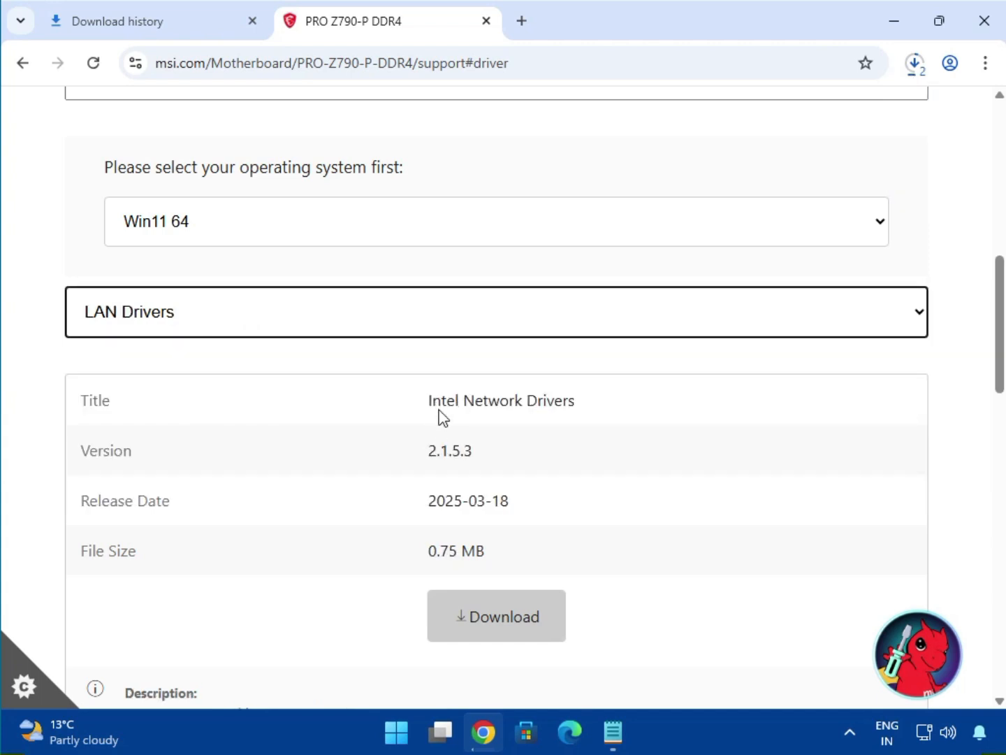
drag(442, 404, 577, 403)
click(500, 607)
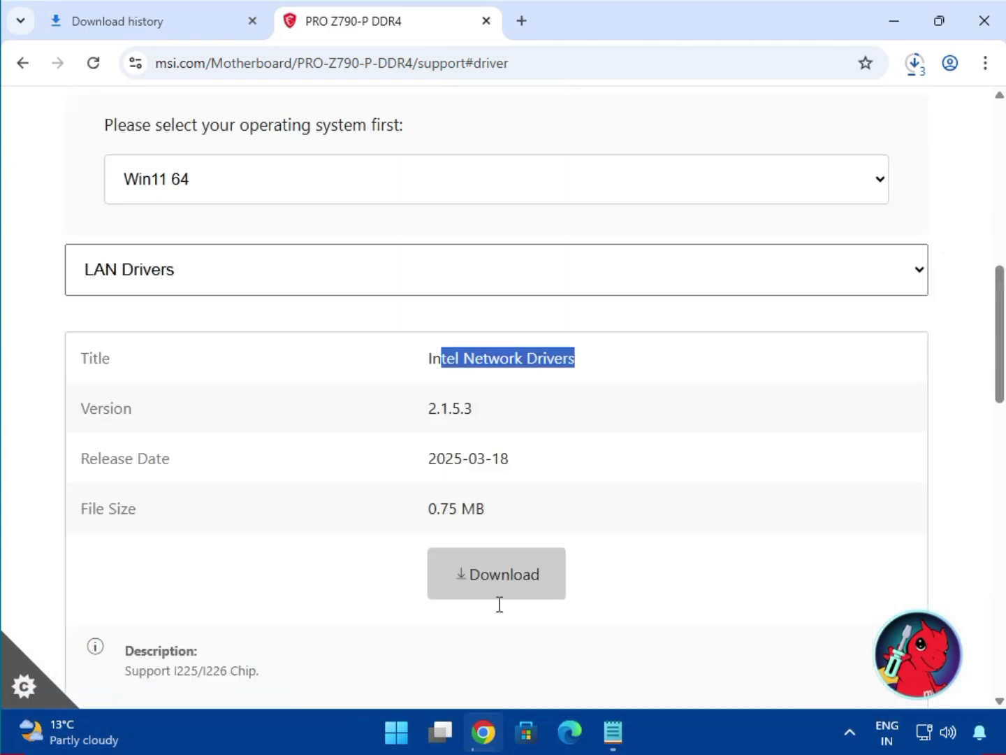
Step: Open the full download history and show bt_drivers (3).zip in its folder
click(914, 63)
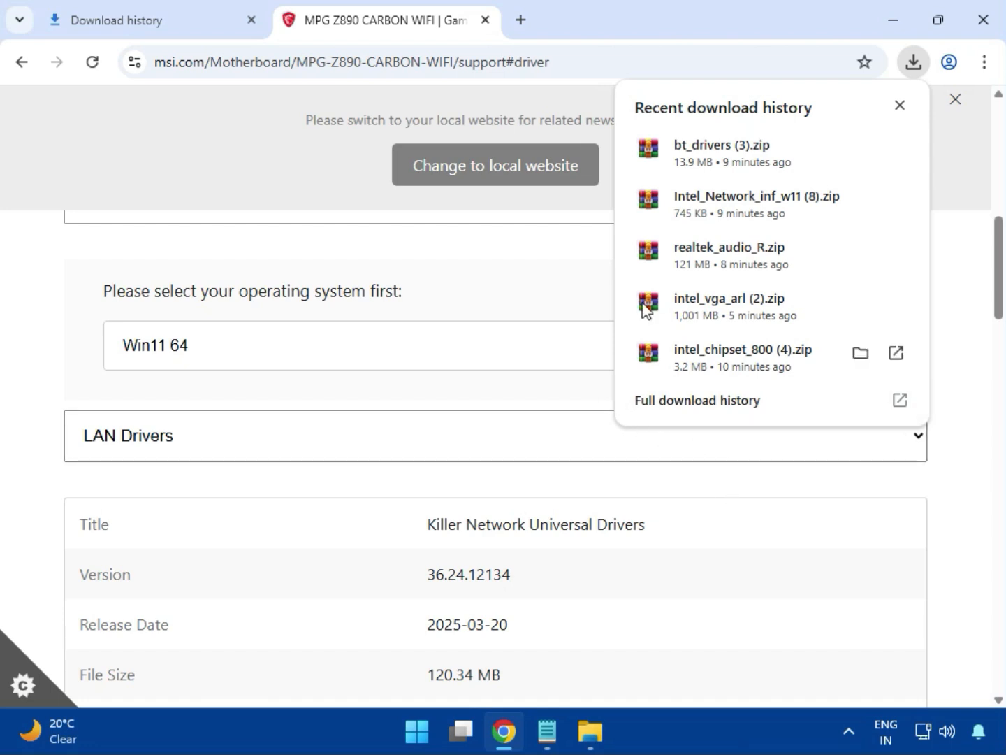
click(673, 412)
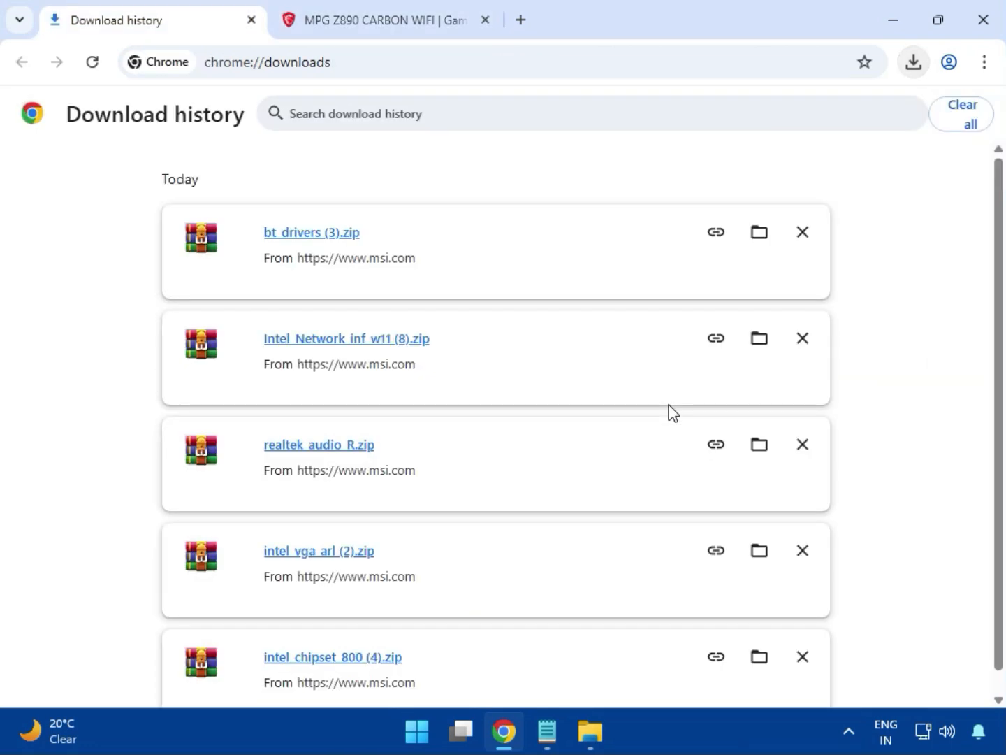
click(754, 240)
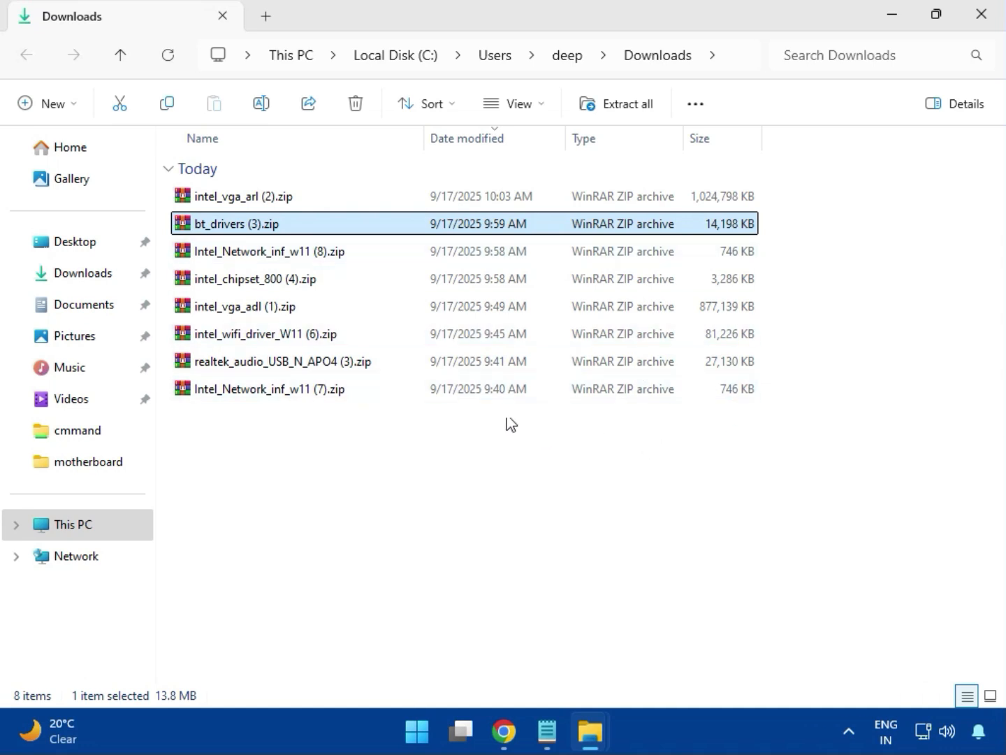
Step: Open the intel_vga_arl (2).zip archive, dismiss the WinRAR licence reminder and enter the Intel VGA Driver_32.0.101.6629 folder
key(Up)
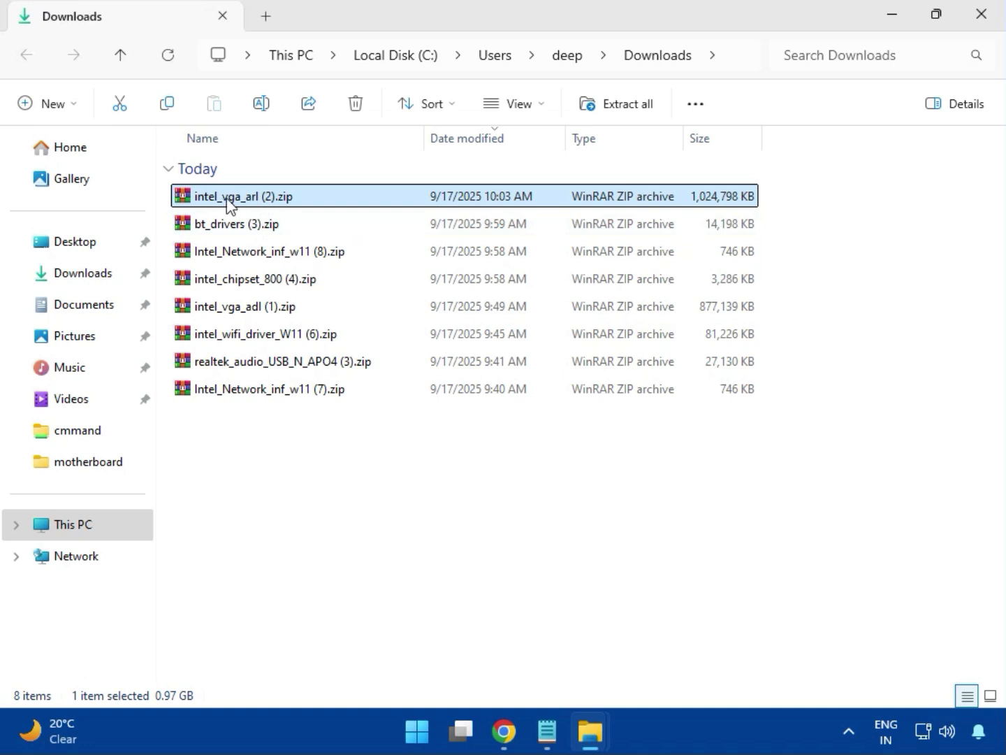
double_click(274, 202)
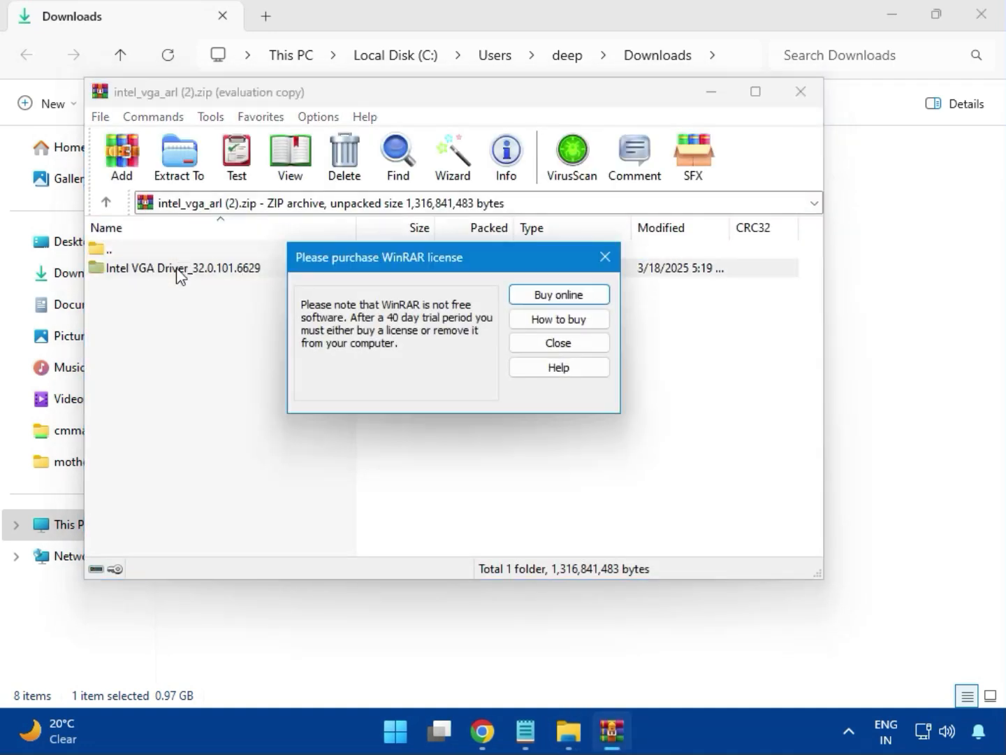
click(606, 258)
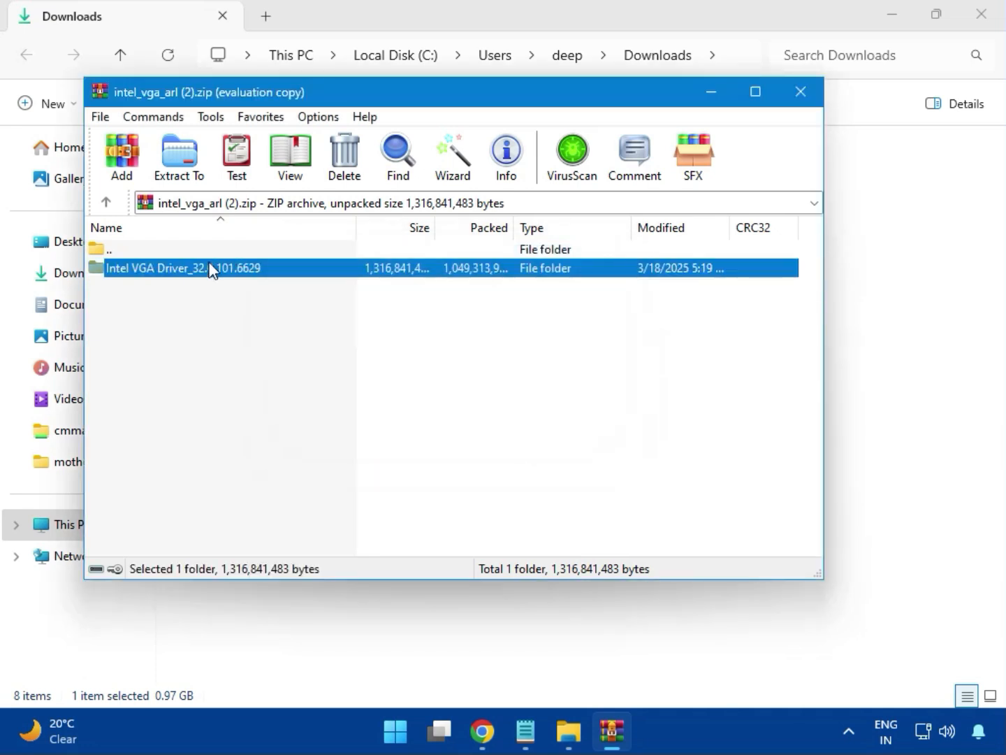
double_click(209, 270)
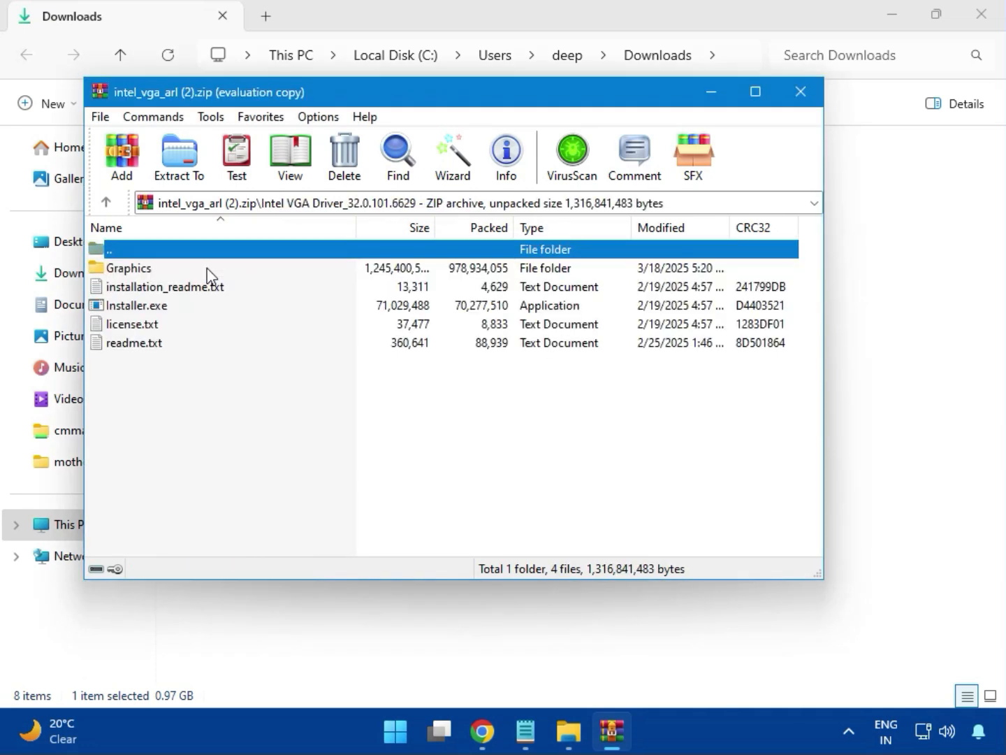
Step: Try to install the Intel graphics driver by running Installer.exe with permission to make changes, and close the installer and archive
click(168, 307)
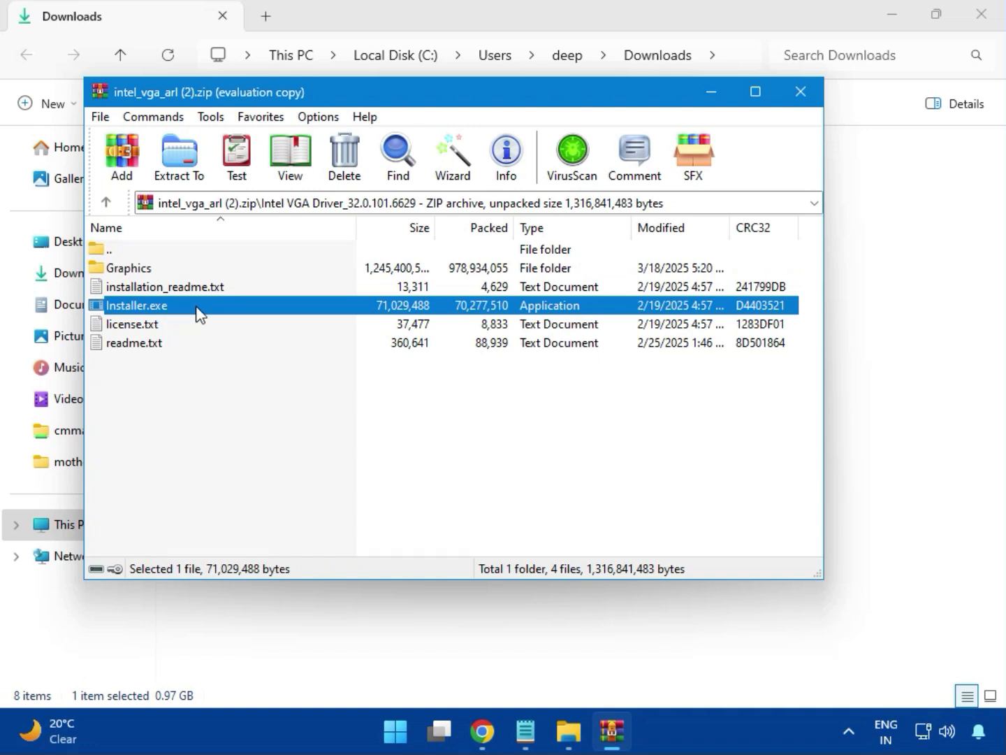
double_click(197, 302)
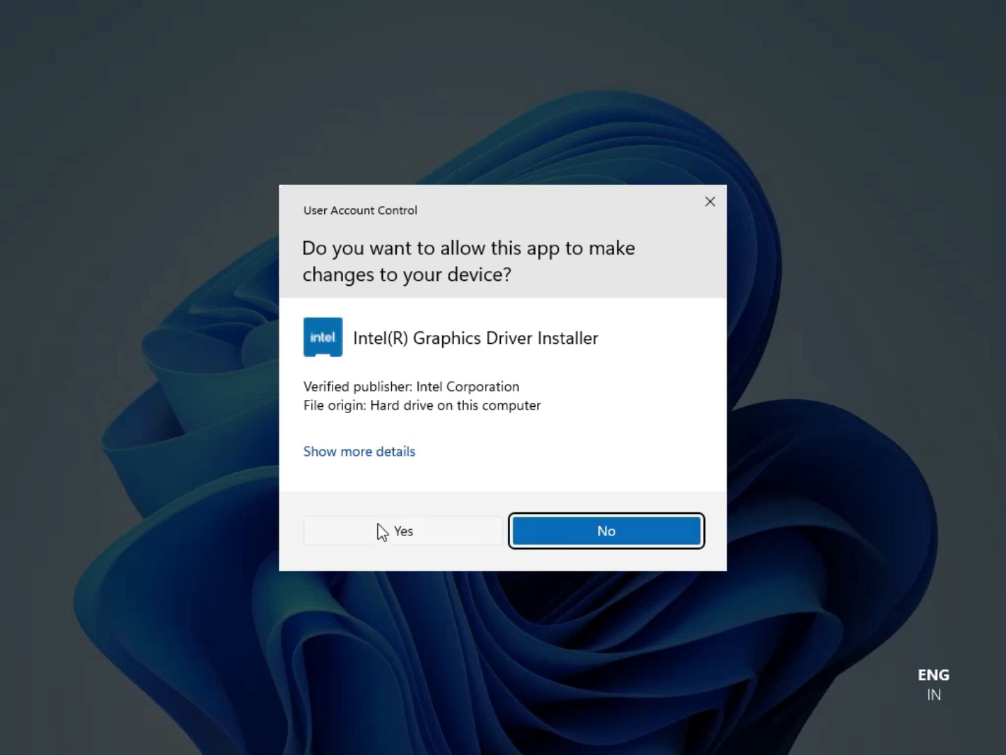
click(389, 532)
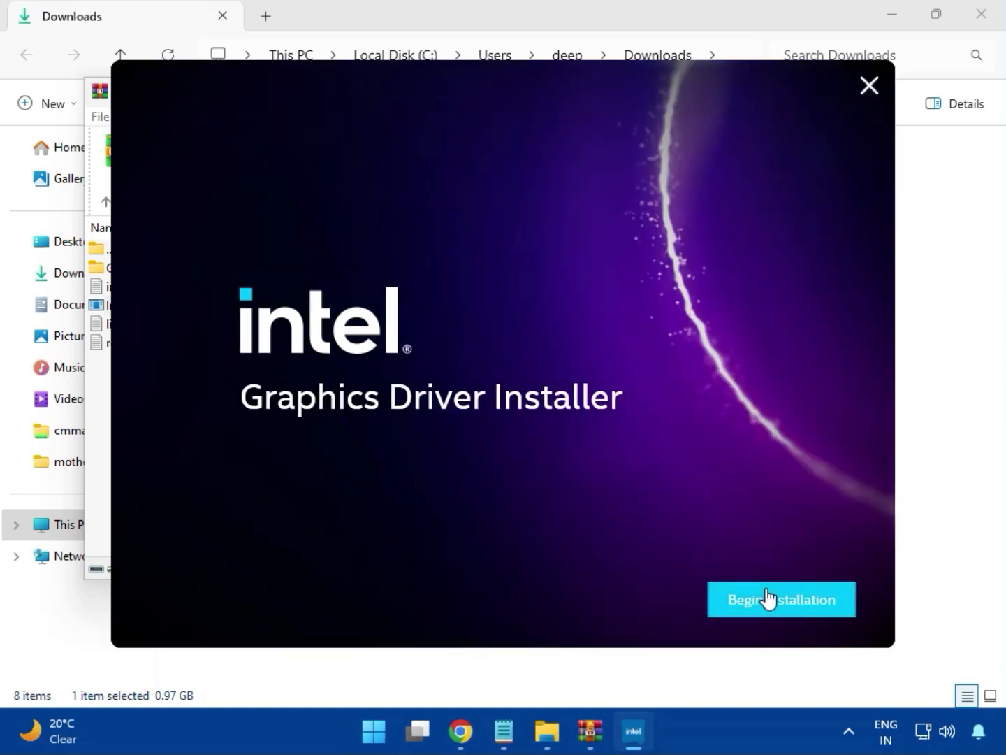
click(768, 596)
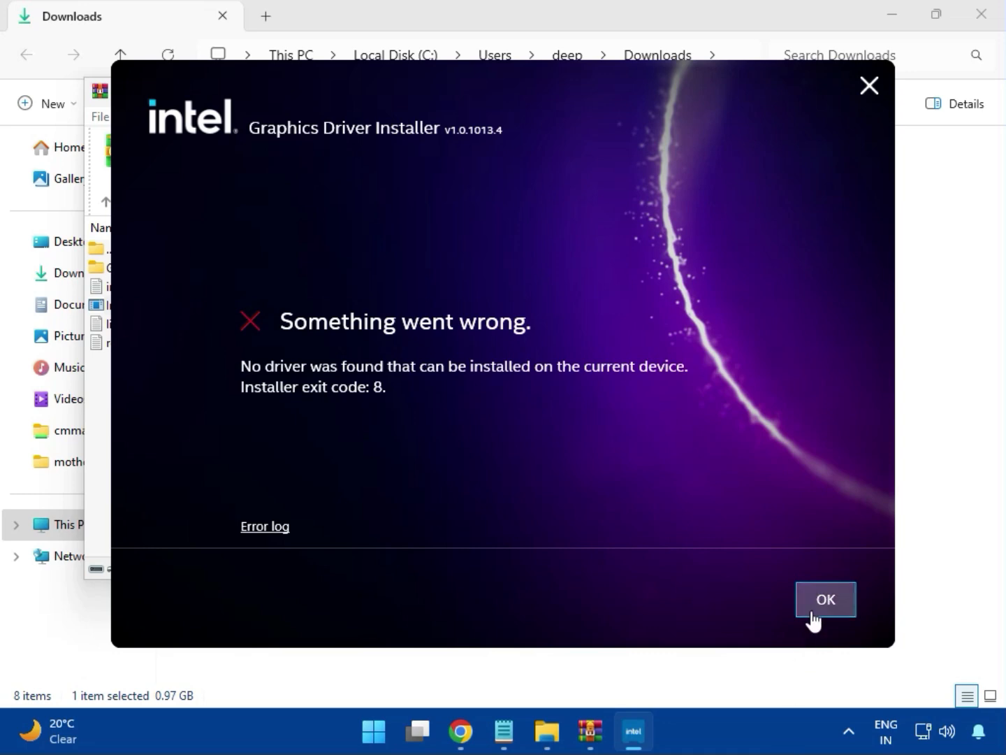
click(813, 609)
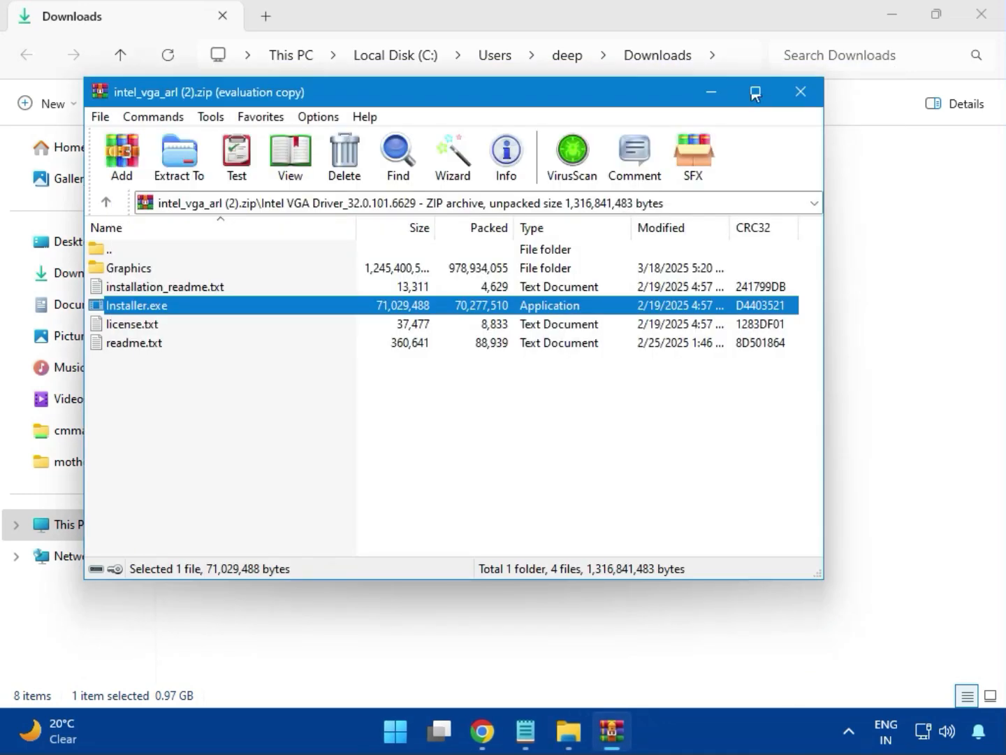
click(796, 85)
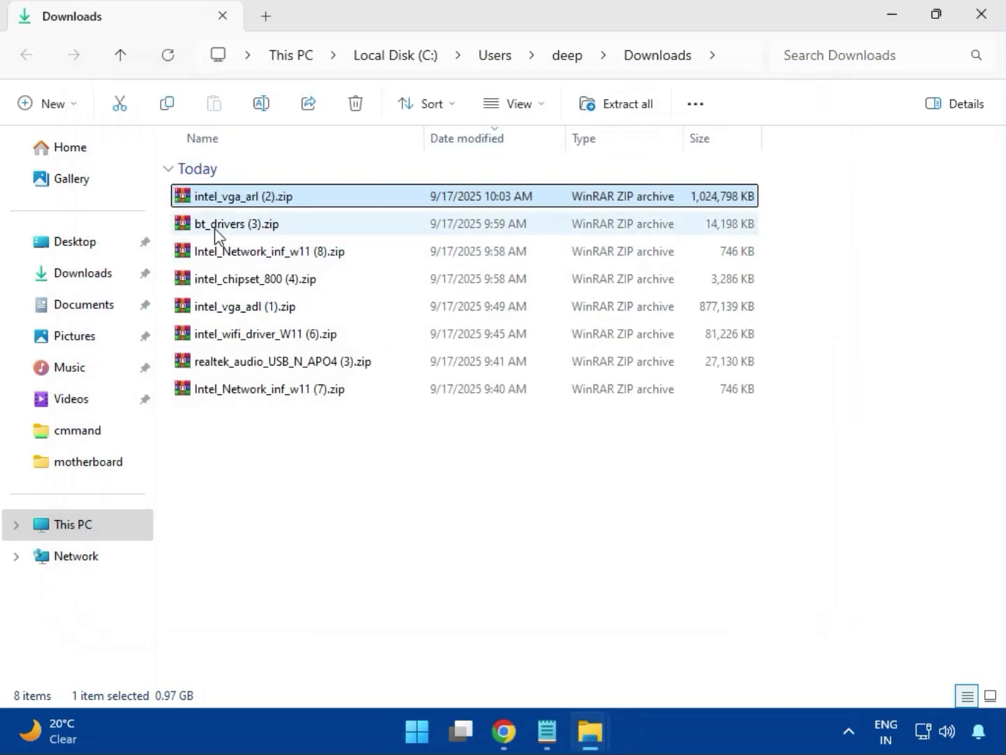
Step: Open the bt_drivers (3).zip archive, enter the Intel BlueTooth Driver_23.70.0.2 folder and launch Intel Bluetooth.msi
click(191, 230)
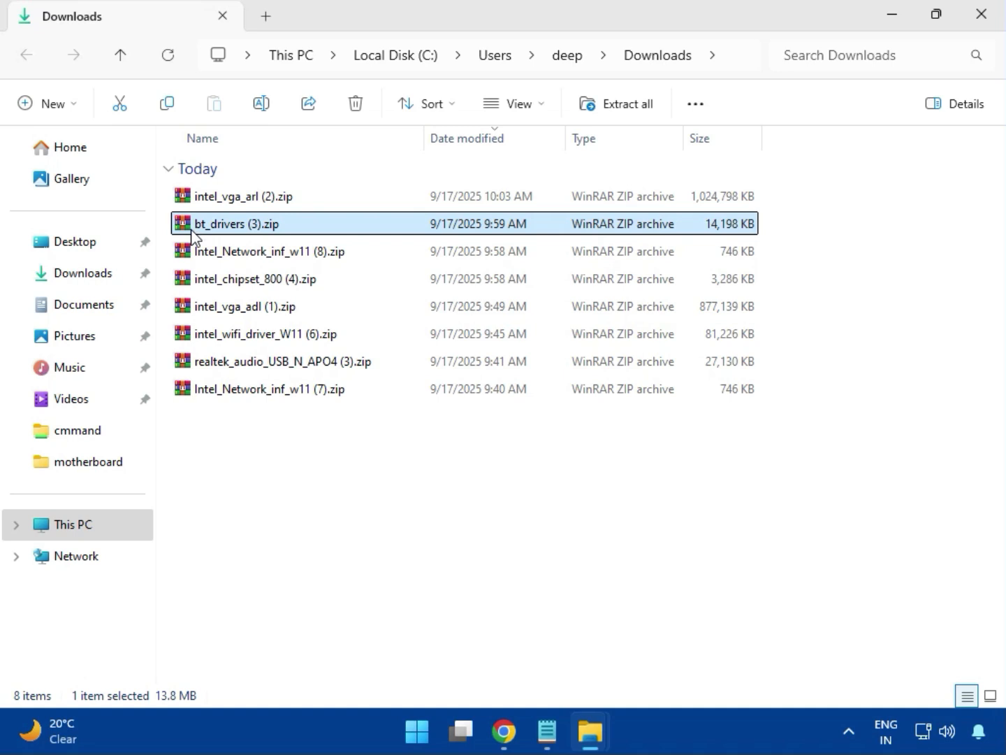
double_click(244, 232)
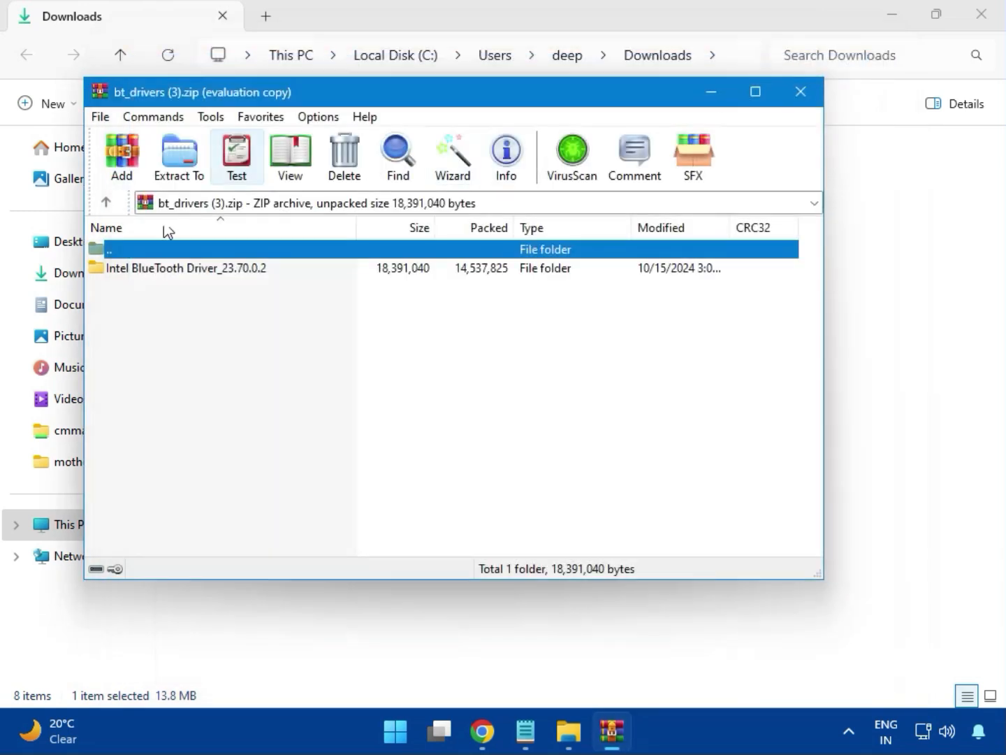
click(143, 268)
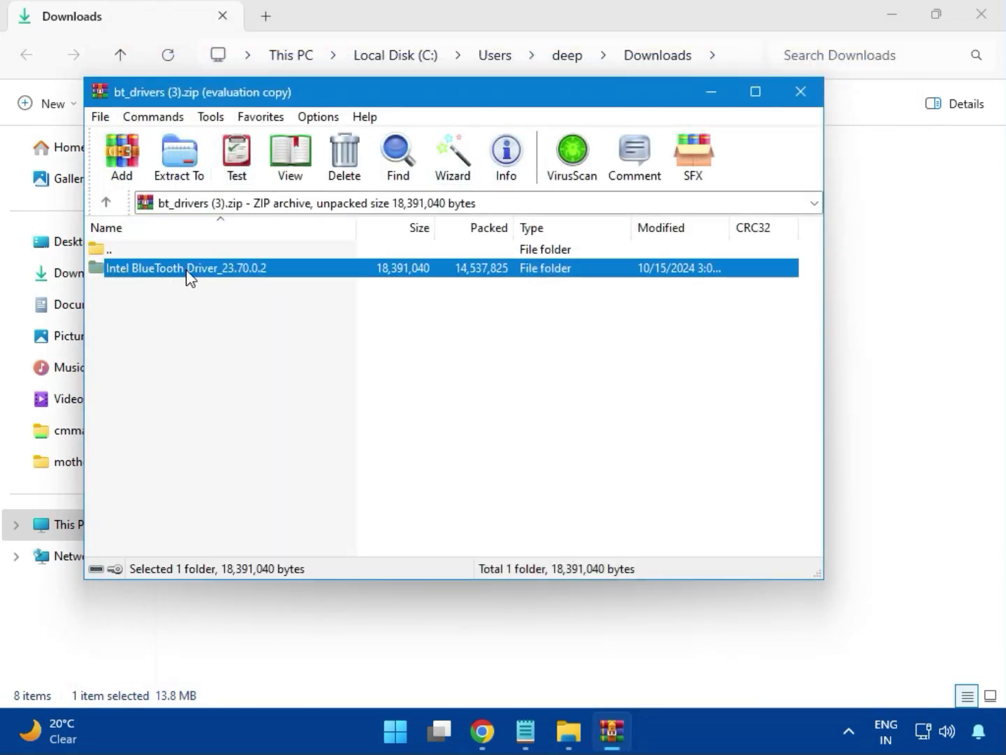
double_click(187, 275)
double_click(171, 278)
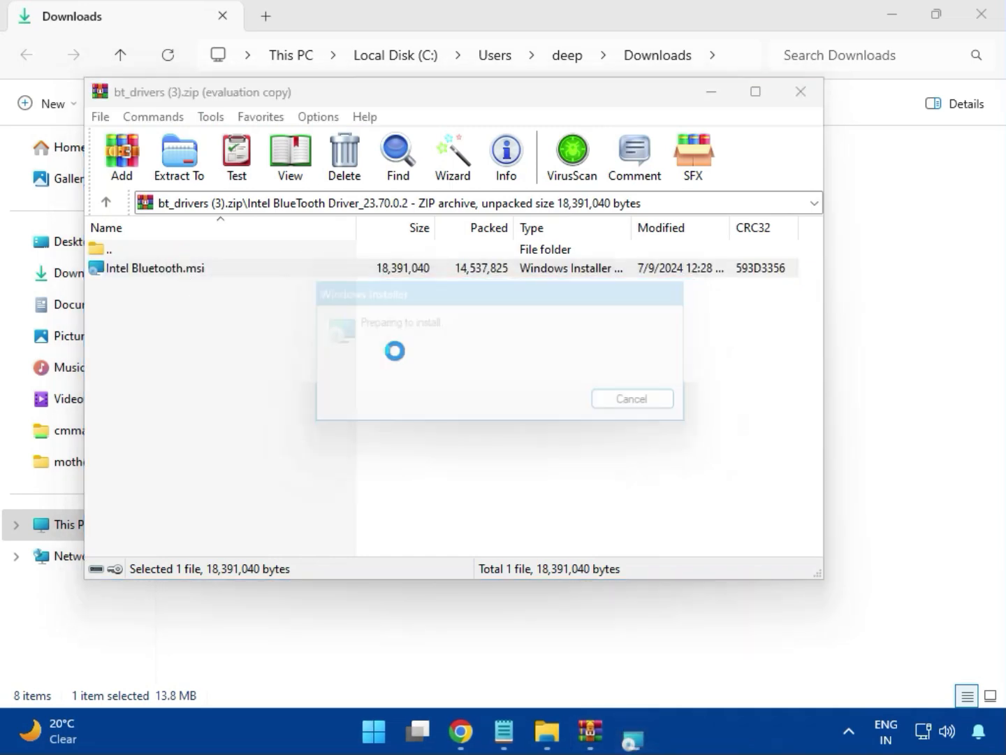
Step: Accept the licence agreement in the Intel Wireless Bluetooth setup and choose the Typical setup type
click(603, 517)
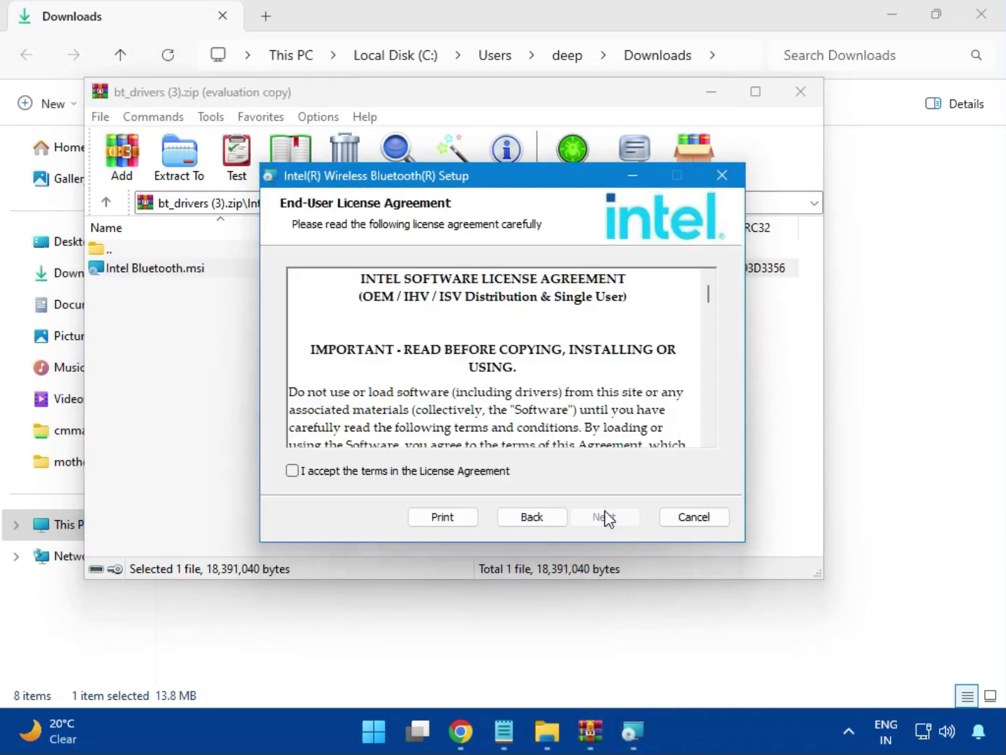
click(326, 478)
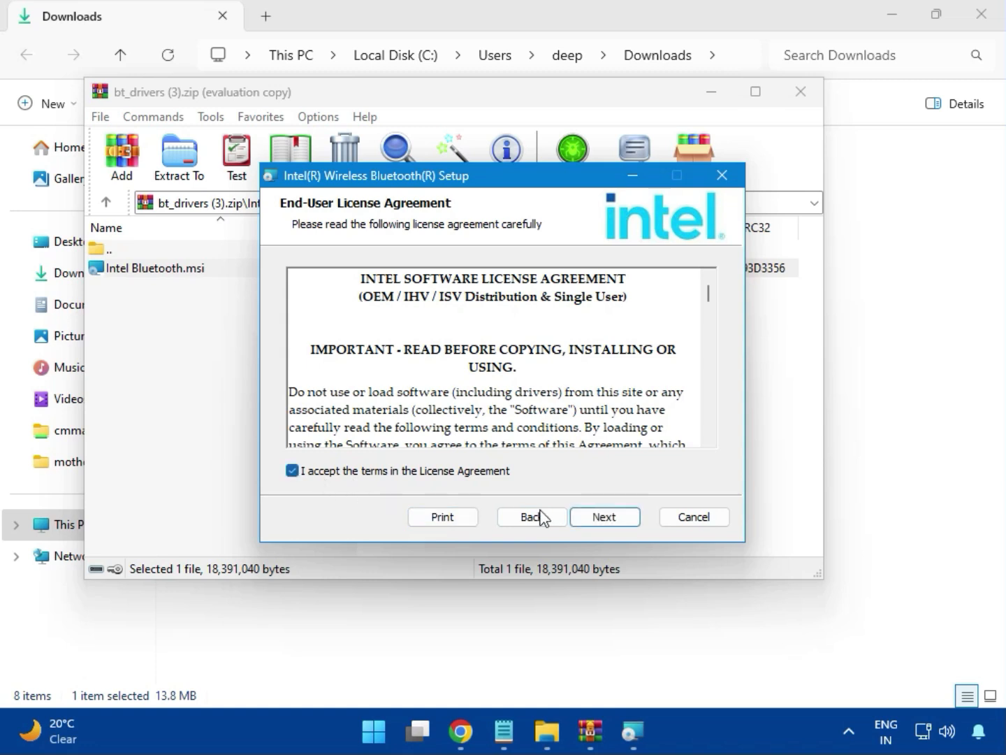
click(600, 517)
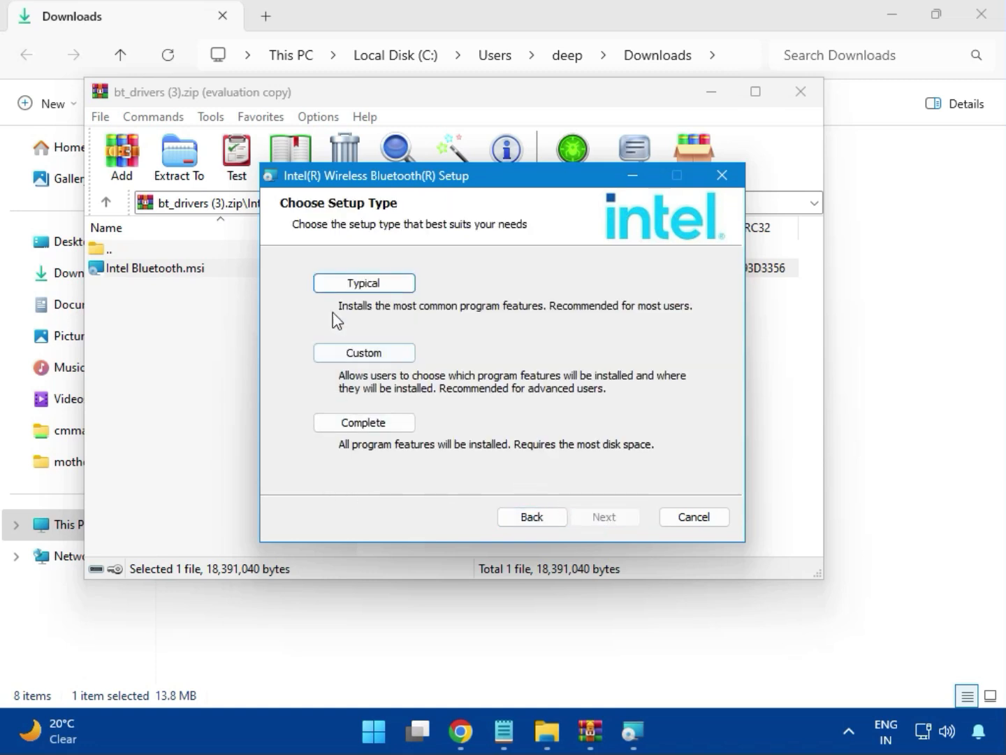
click(349, 287)
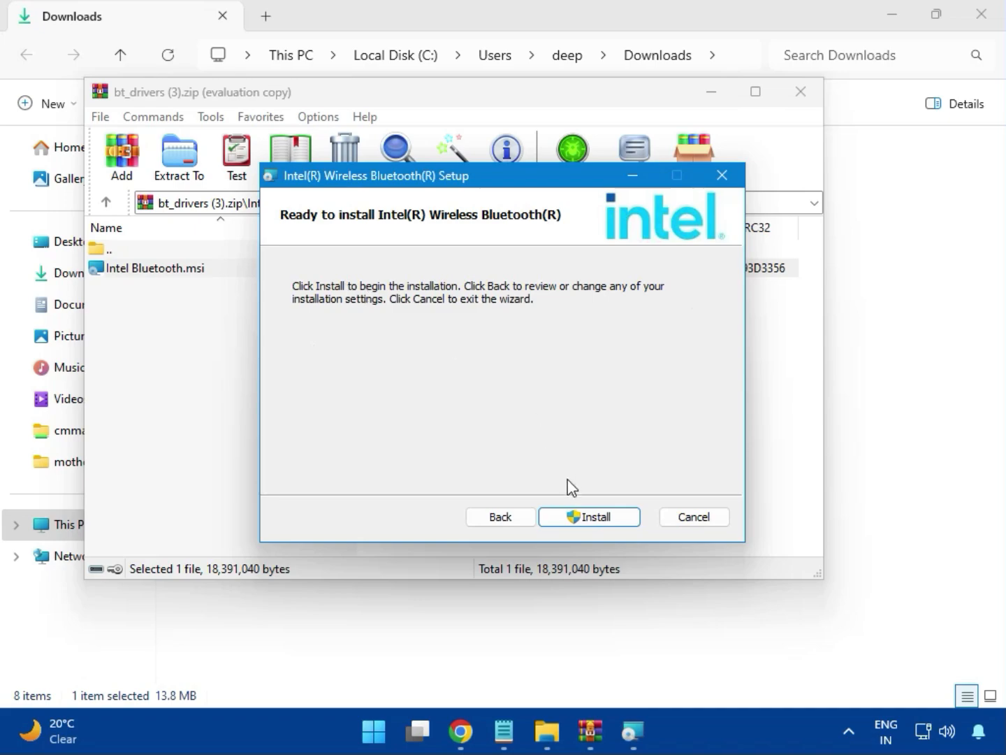
Step: Install the Intel Wireless Bluetooth driver with permission to make changes, finish the setup wizard and close the archive
click(577, 517)
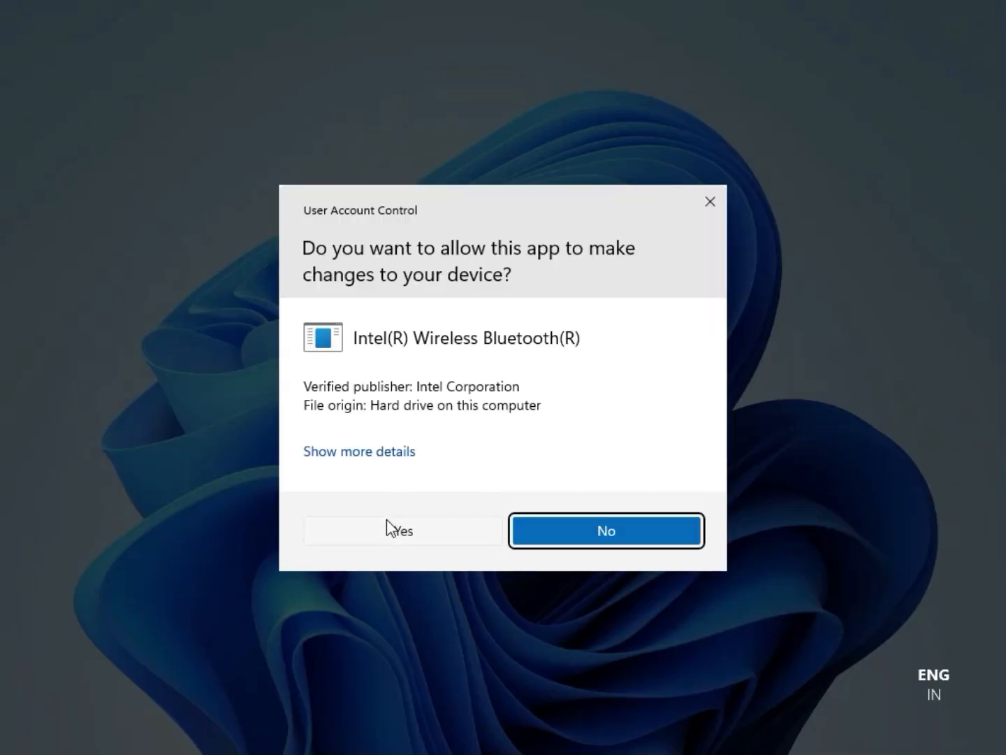
click(386, 520)
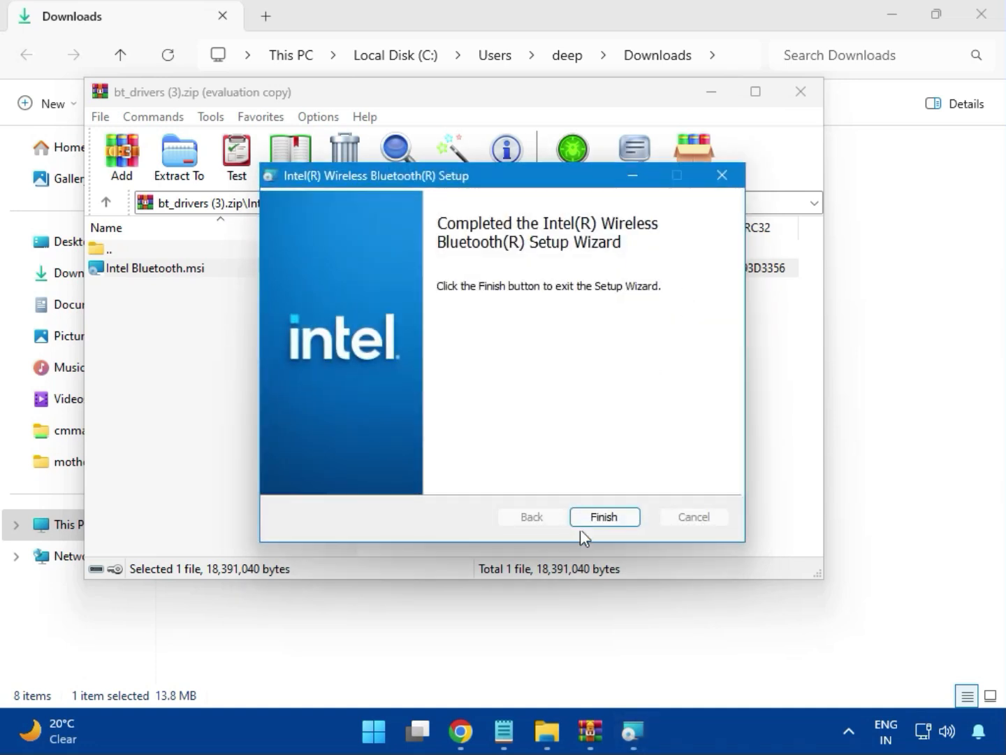
click(608, 517)
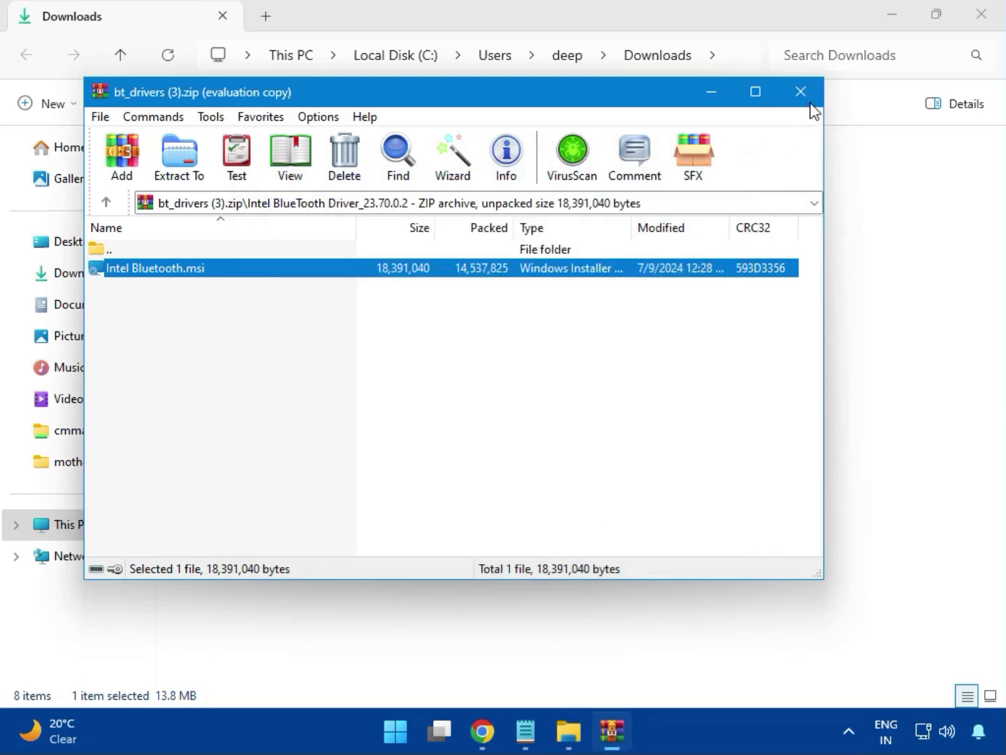
click(808, 103)
Step: Open the Intel_Network_inf_w11 (8).zip archive, dismiss the WinRAR window covering it and enter the W11 folder
click(263, 260)
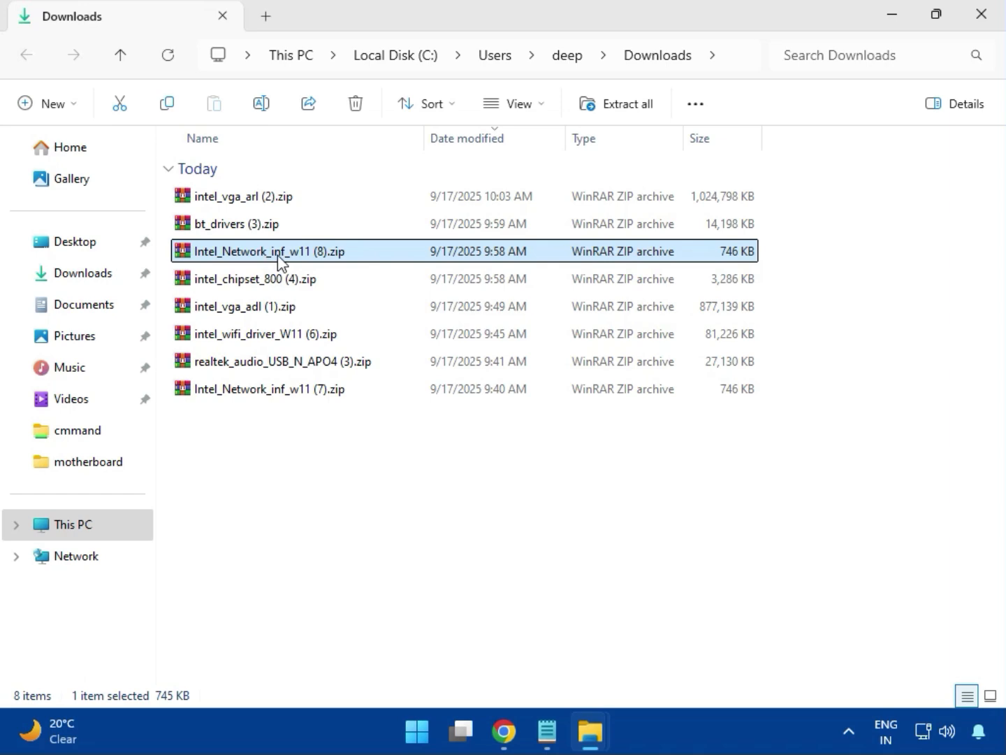
double_click(278, 254)
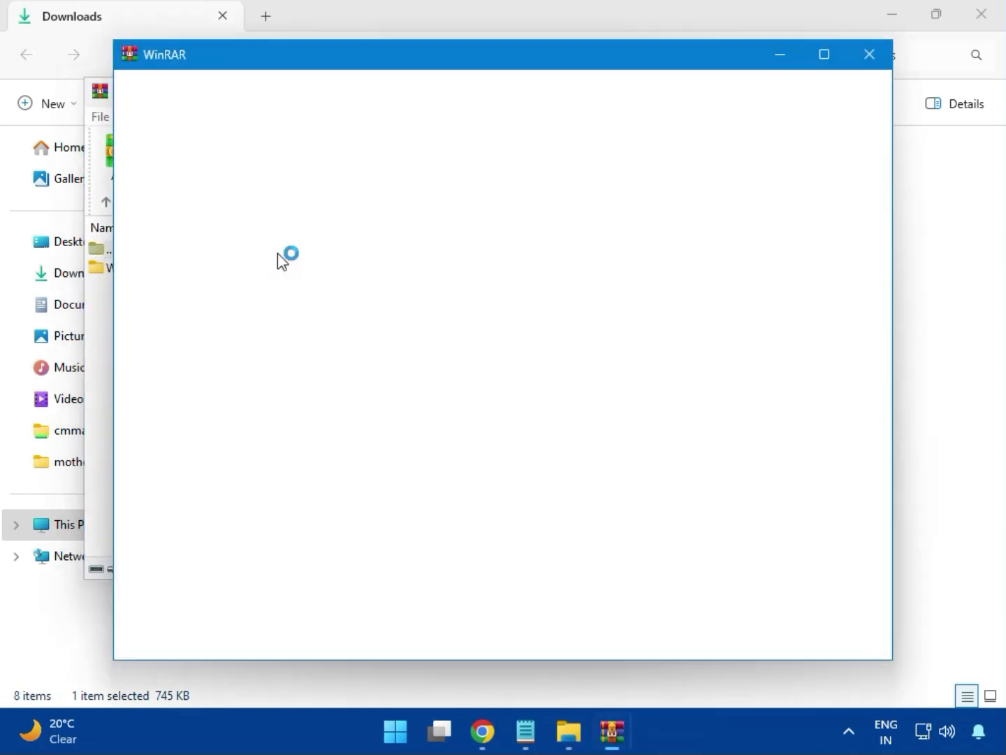
click(870, 56)
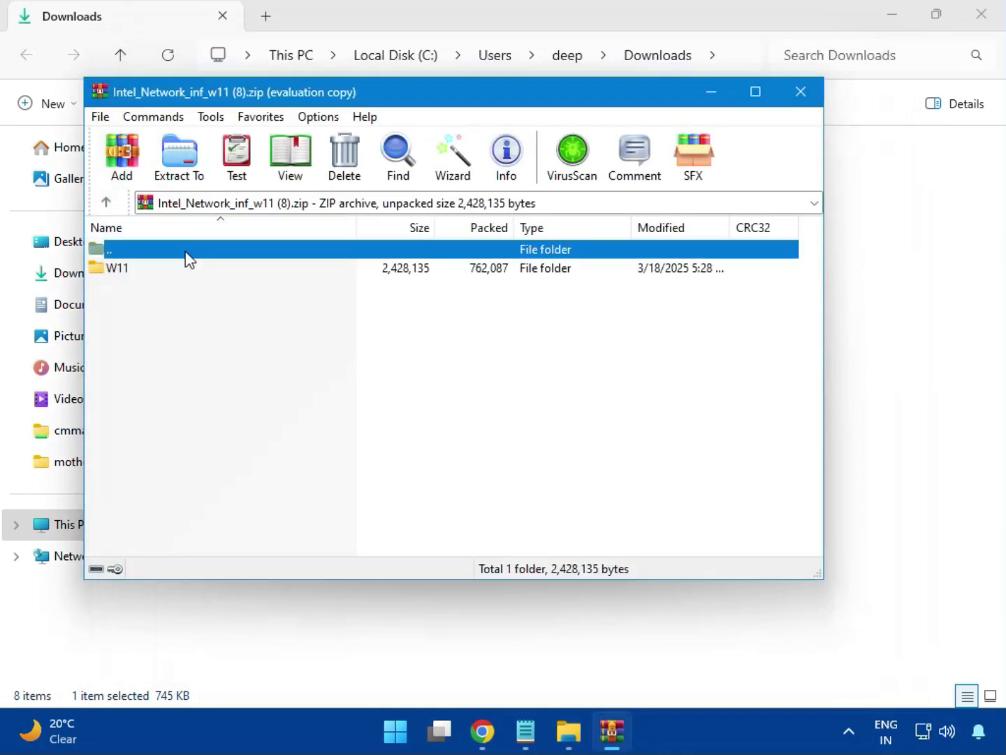
click(128, 270)
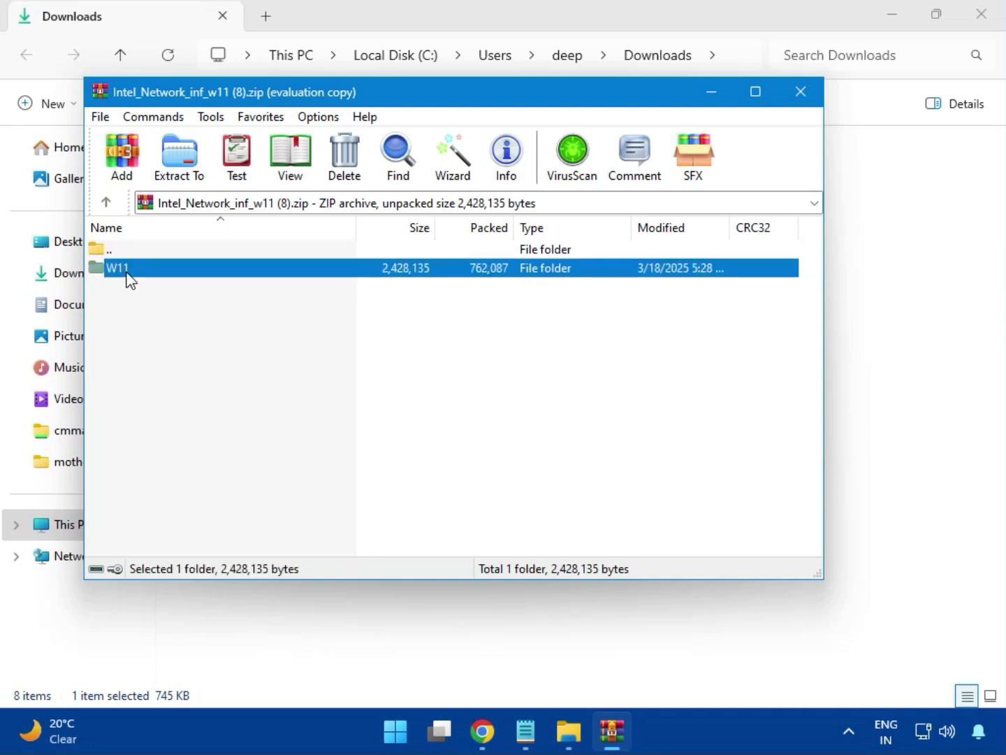
double_click(128, 272)
Step: Try to install the Intel network driver by running MSI SetupDrv64.exe with permission to make changes, and close the installer and archive
double_click(189, 348)
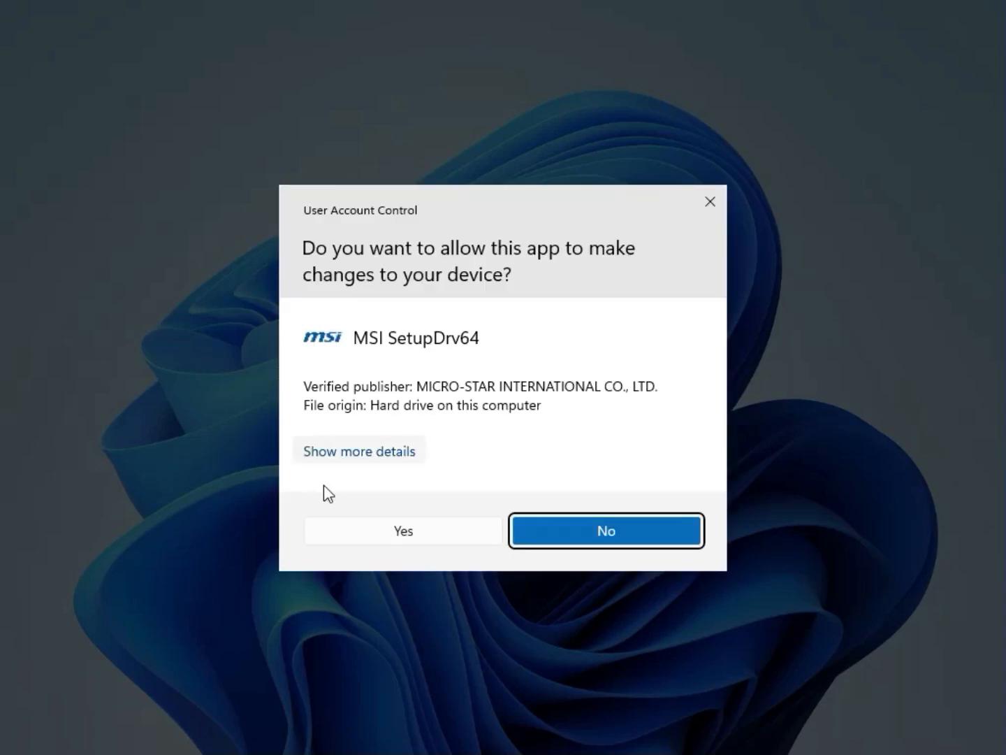
click(373, 523)
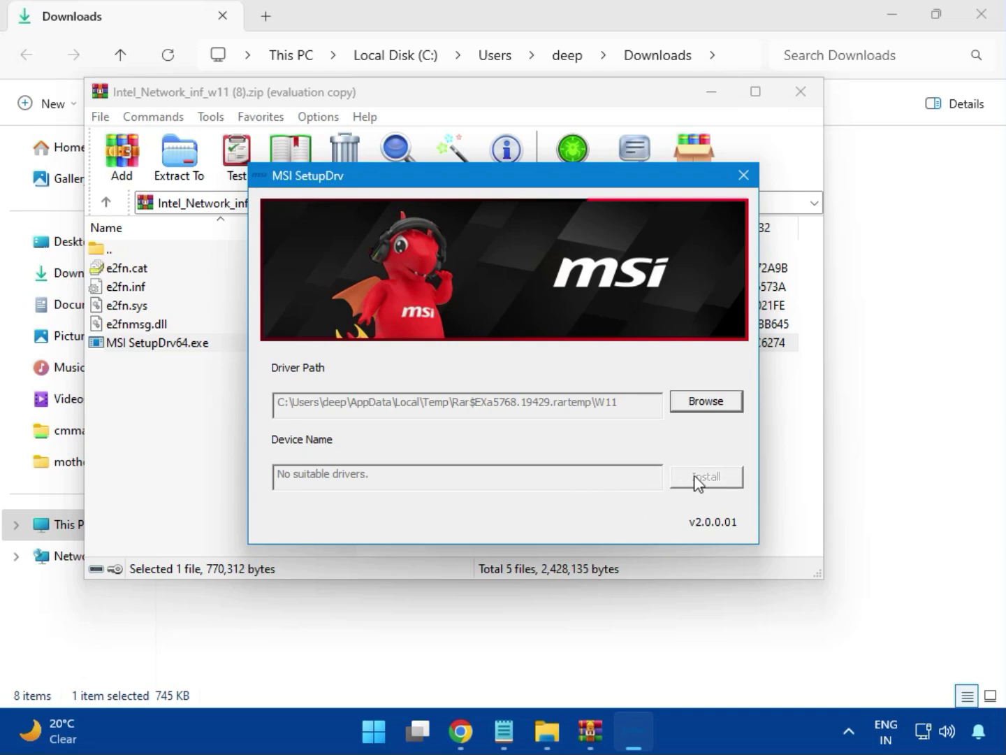
click(744, 176)
click(800, 91)
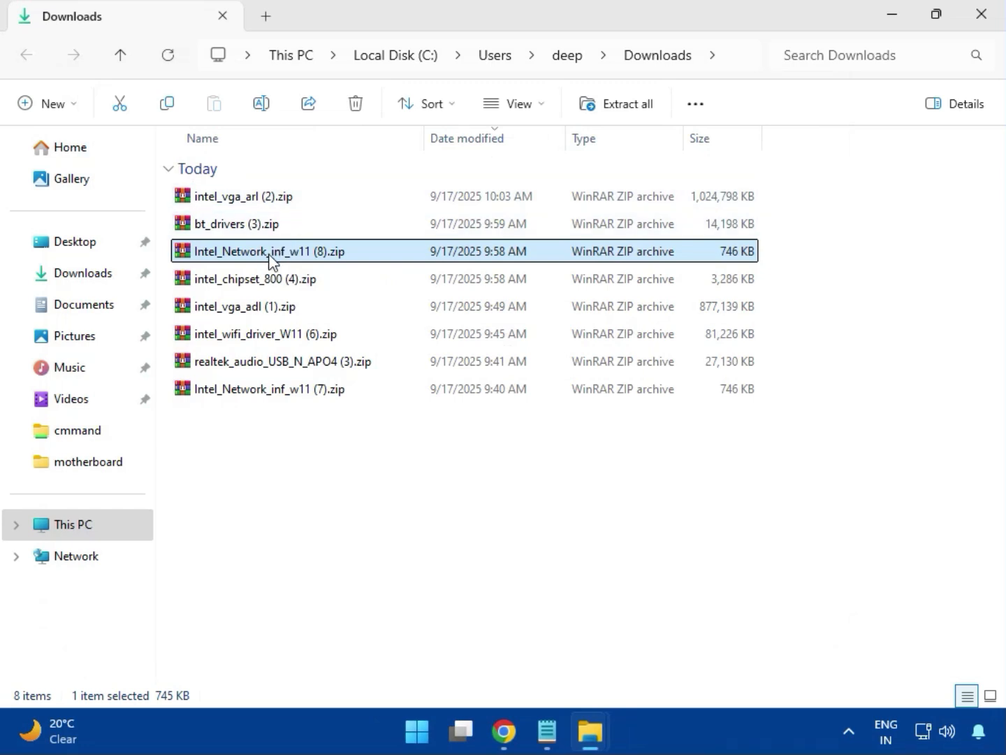
Step: Open the intel_chipset_800 (4).zip archive, dismiss the WinRAR licence reminder and enter the Intel Chipset Driver_10.1.20062.8627 folder
click(233, 283)
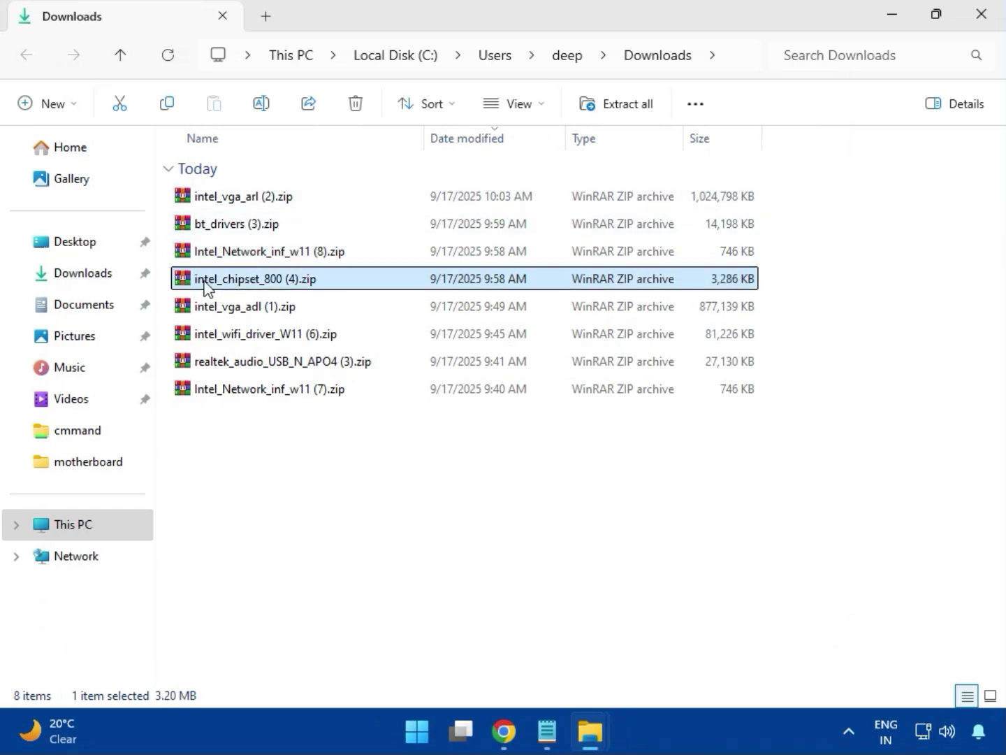
double_click(285, 286)
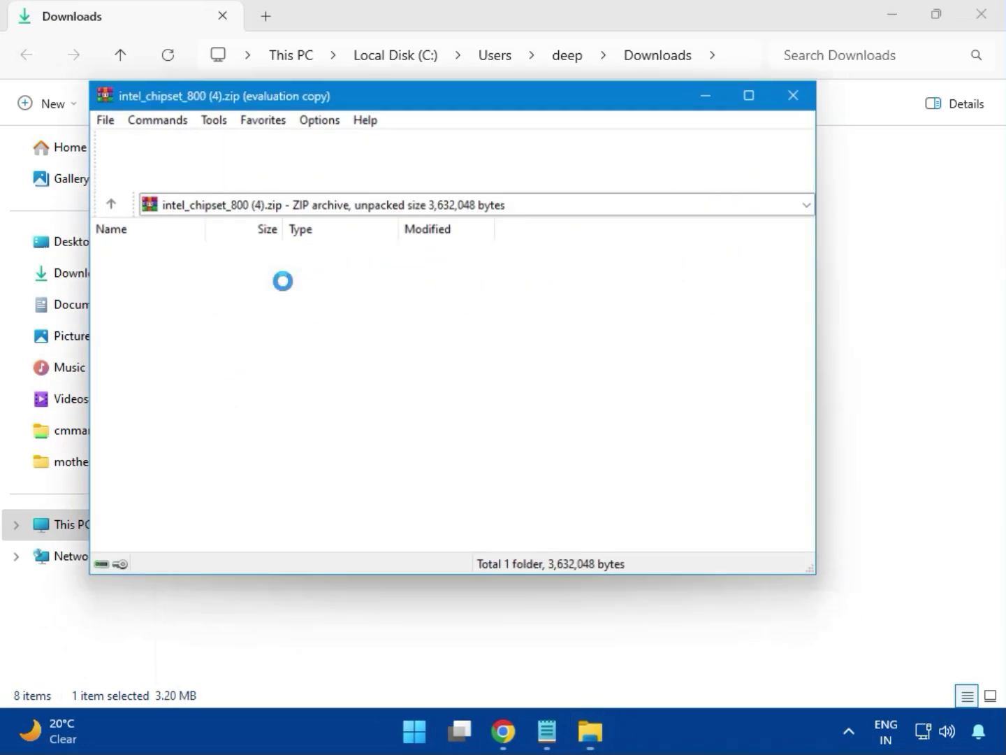
click(95, 267)
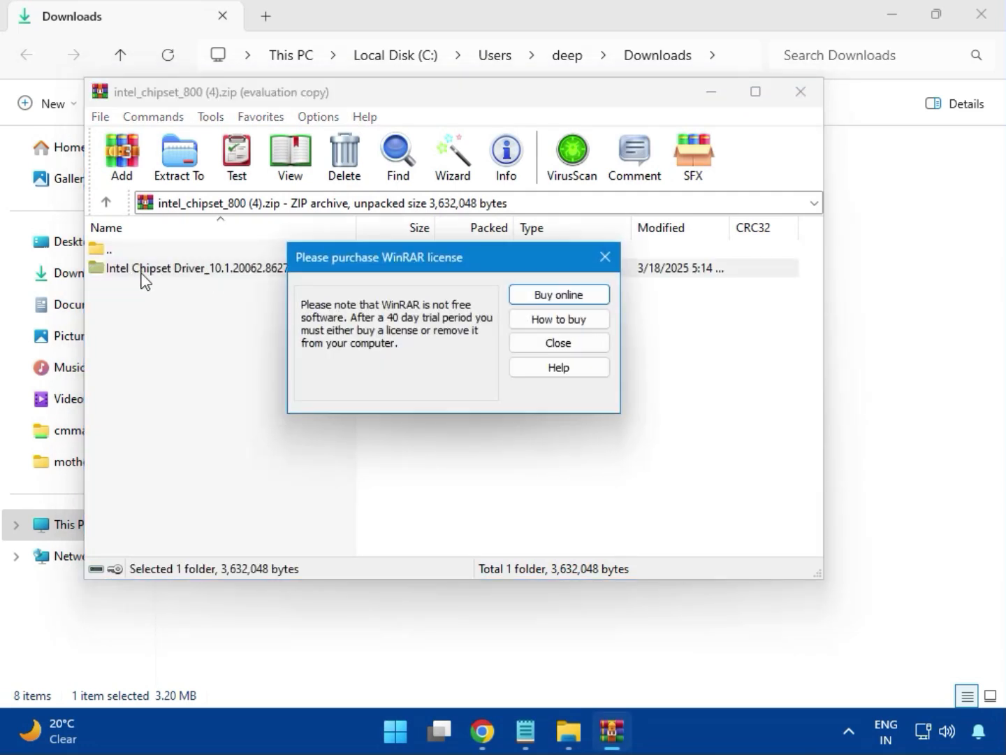
click(603, 256)
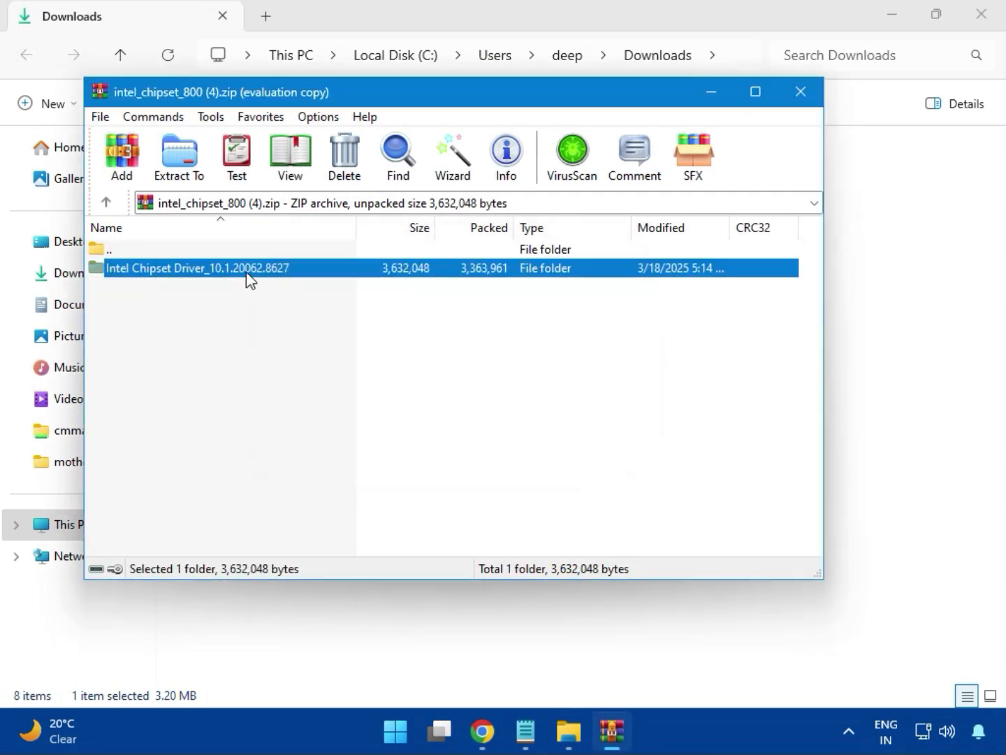
double_click(246, 272)
Step: Try to install the Intel Chipset Device Software by running SetupChipset.exe with permission to make changes, and close the installer and archive
double_click(160, 273)
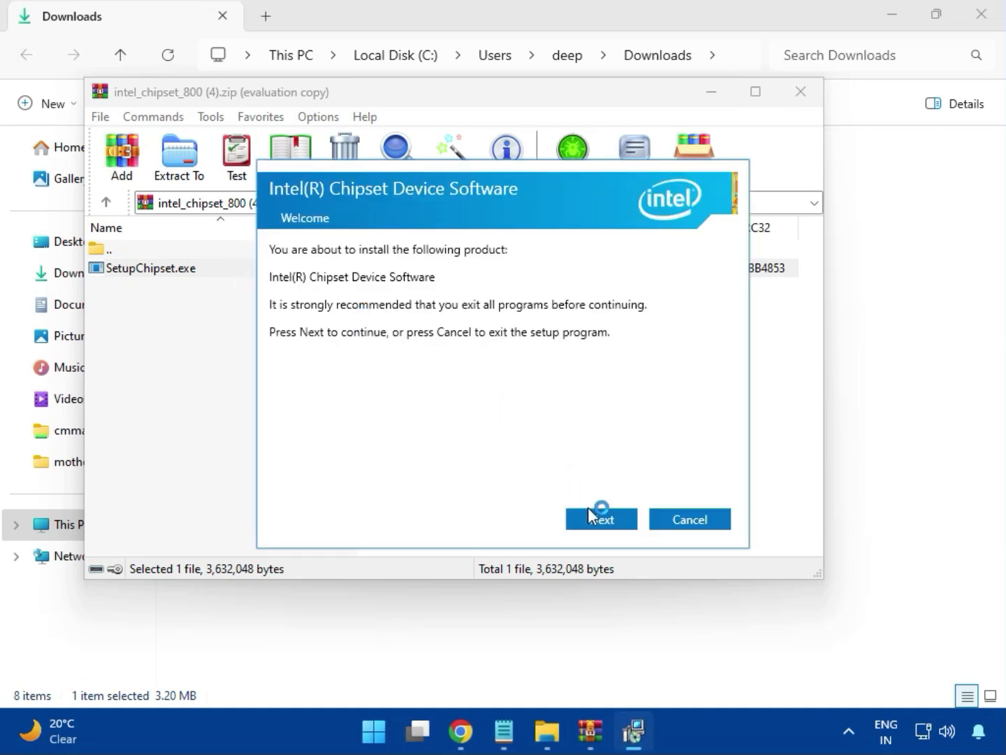
click(604, 521)
click(605, 522)
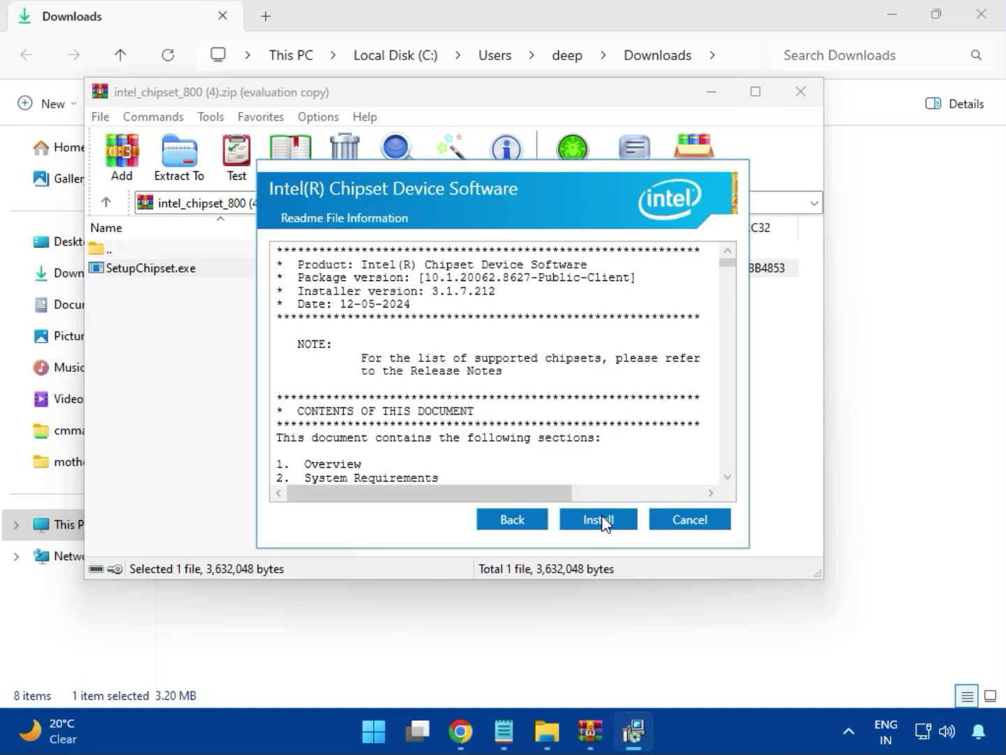
click(602, 517)
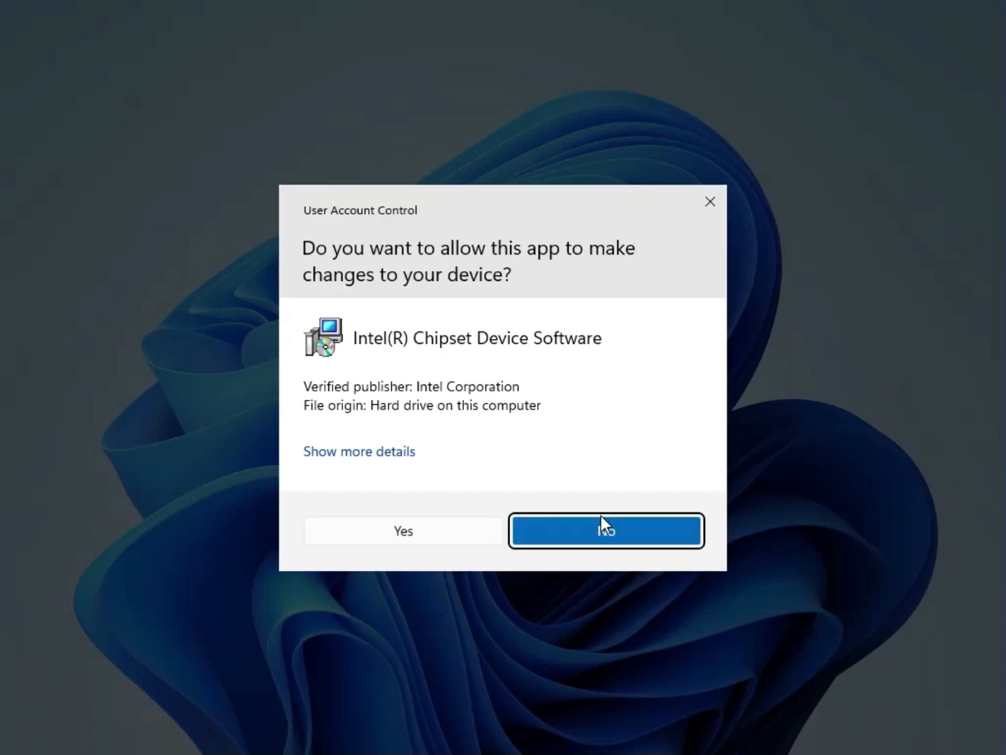
click(444, 527)
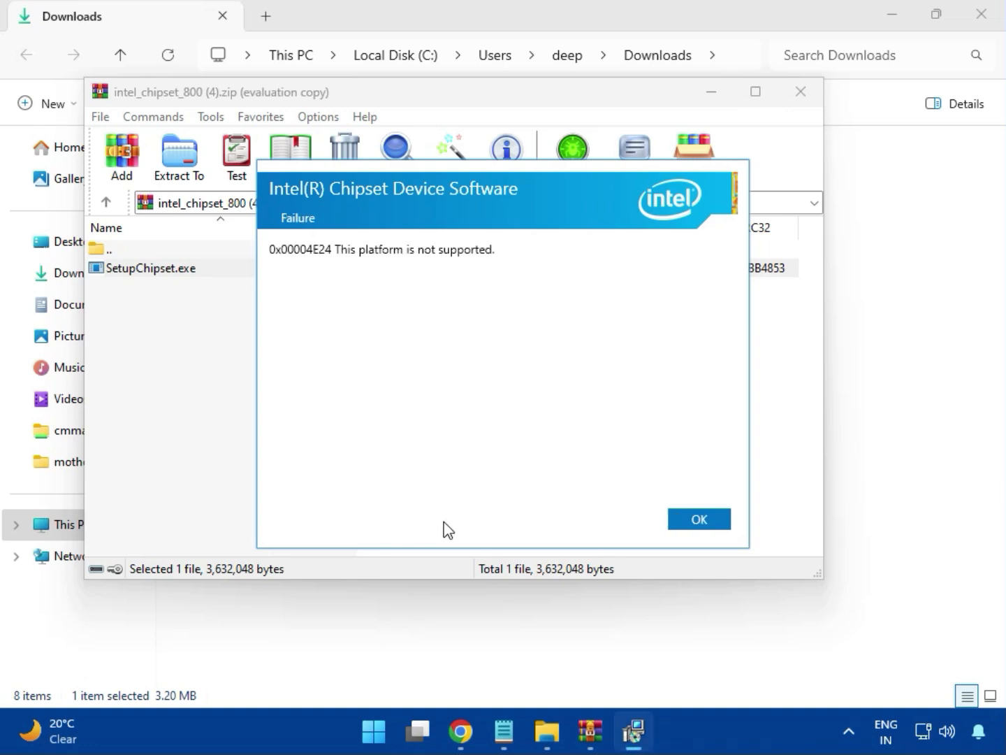
click(687, 522)
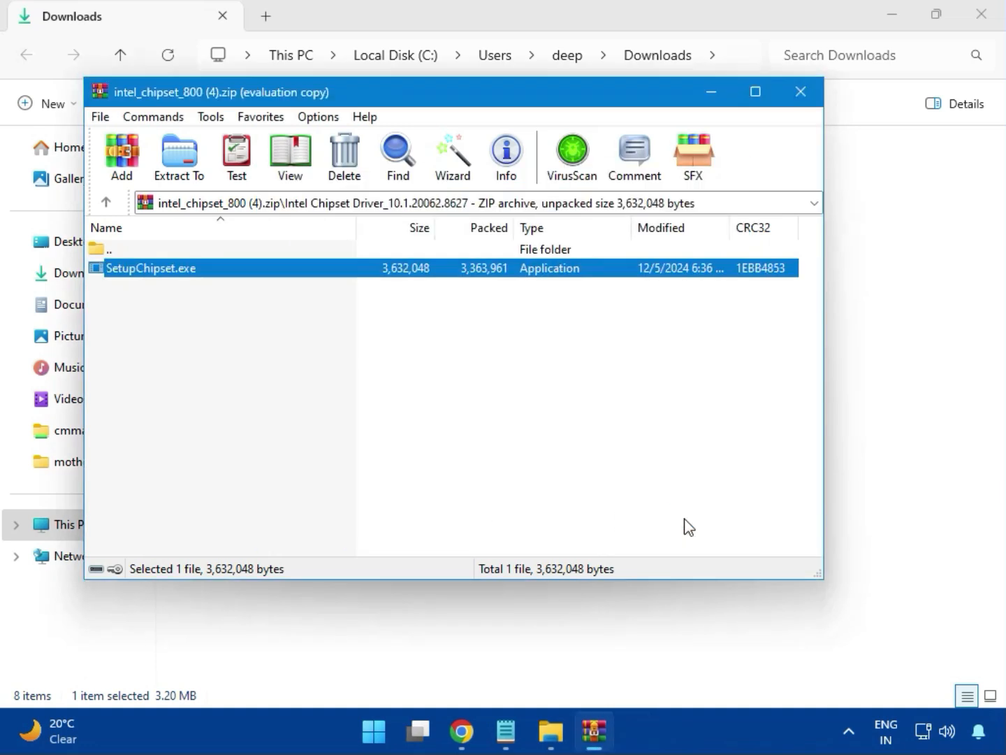
click(801, 94)
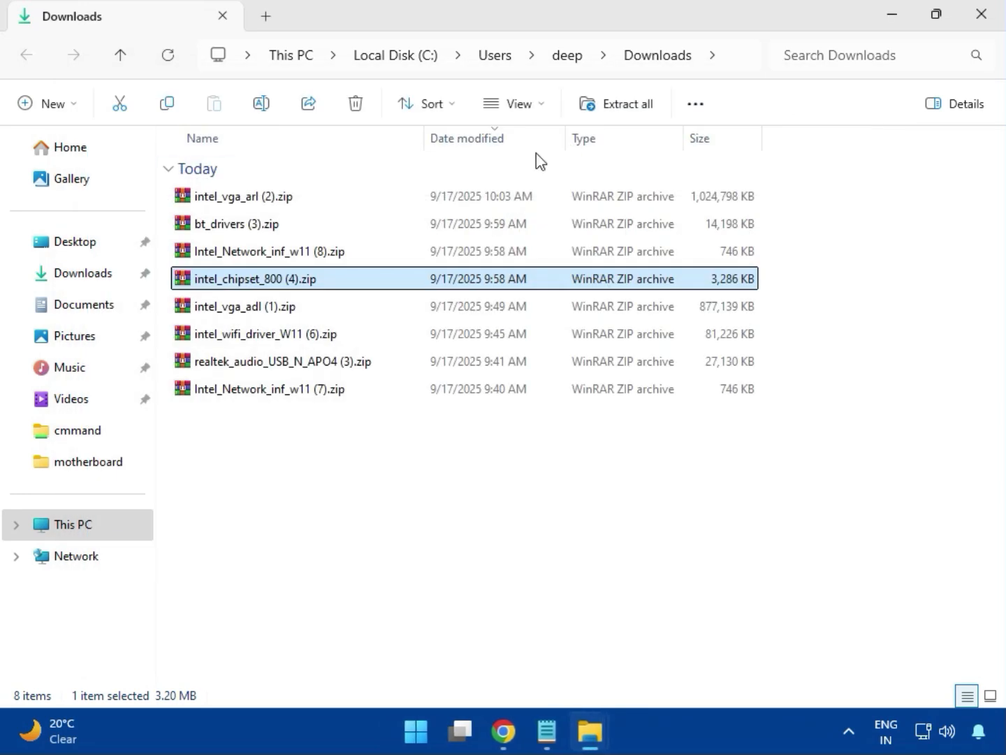
click(258, 313)
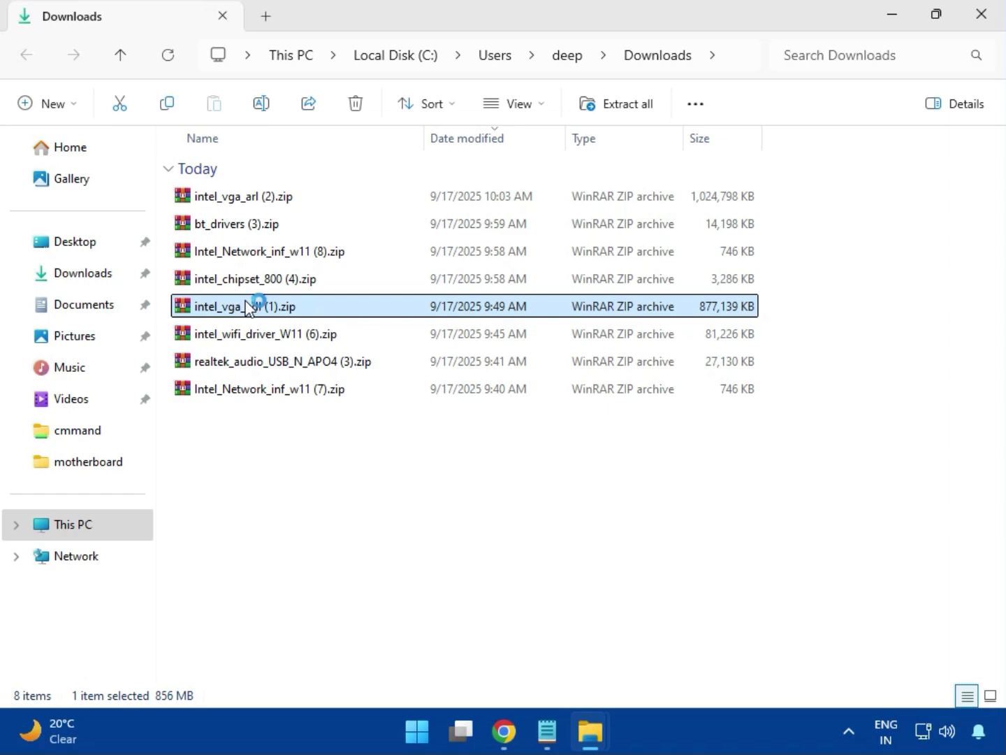
double_click(250, 306)
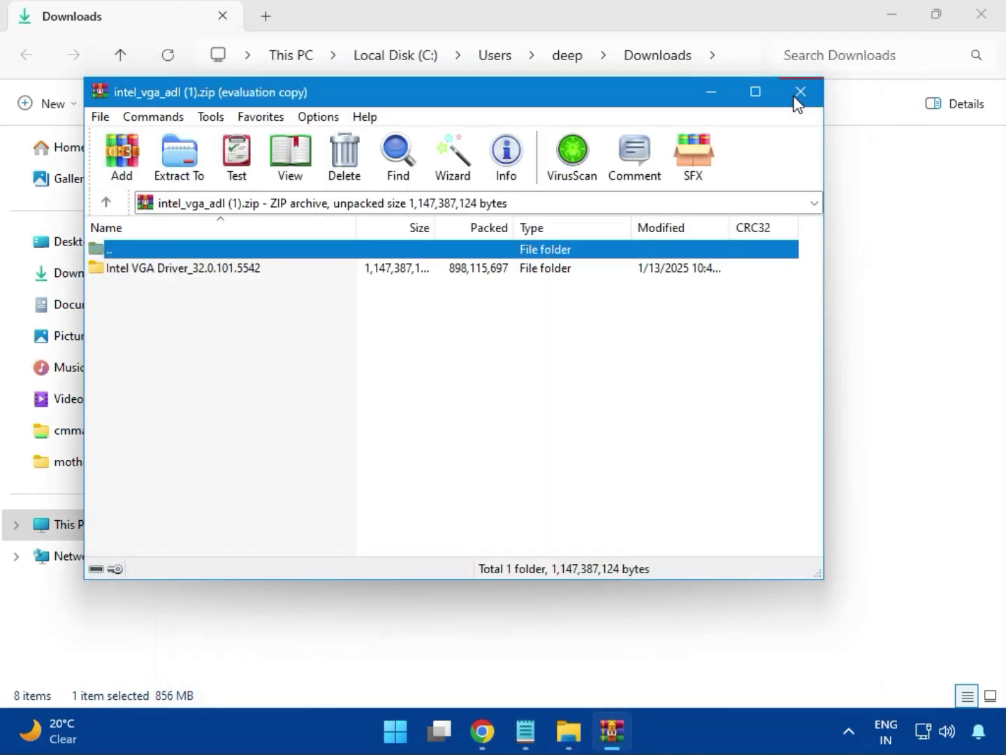
click(797, 98)
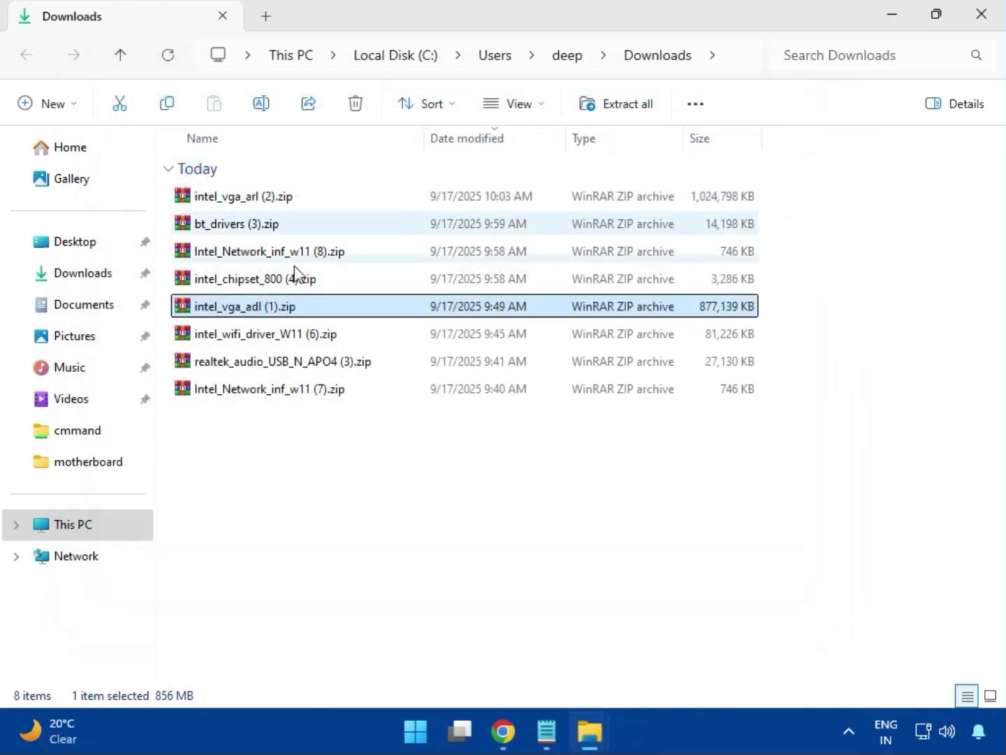
Step: Open the intel_wifi_driver_W11 (6).zip archive, dismiss the WinRAR licence reminder and enter the Intel WIFI Driver_23.40.0.4 folder
click(257, 336)
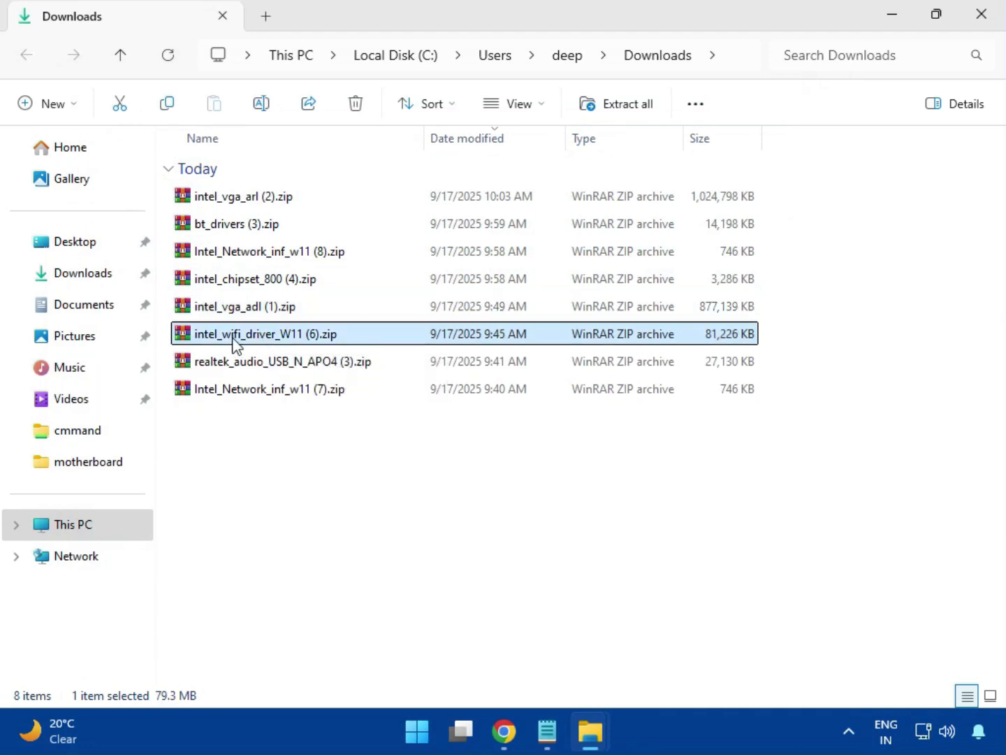
double_click(259, 339)
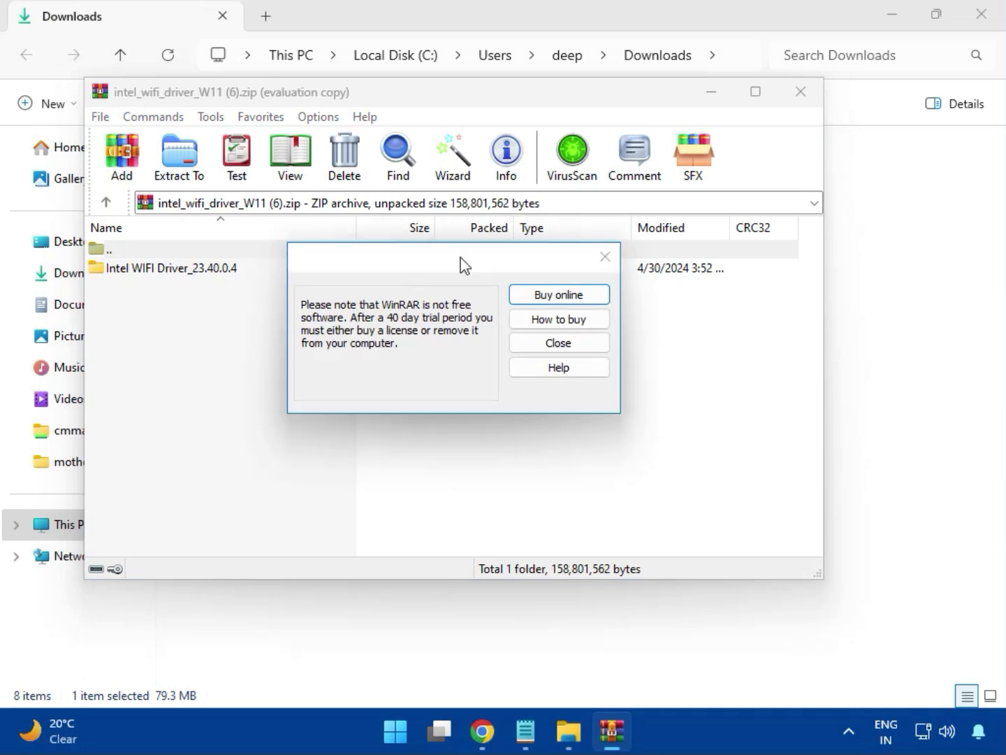
click(604, 256)
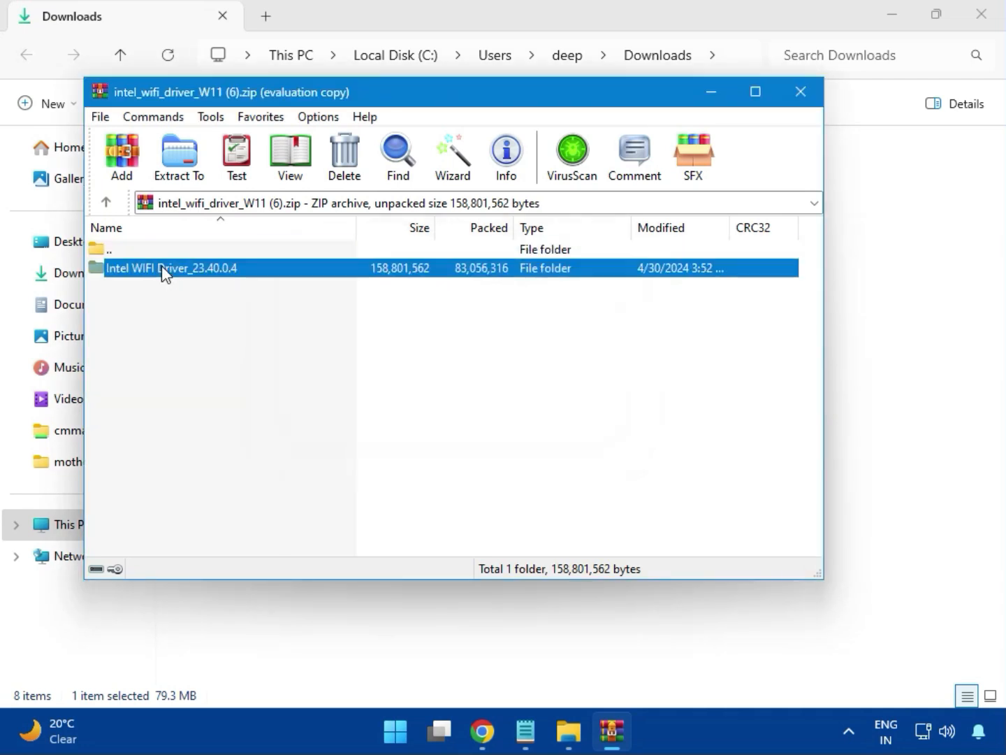
double_click(162, 268)
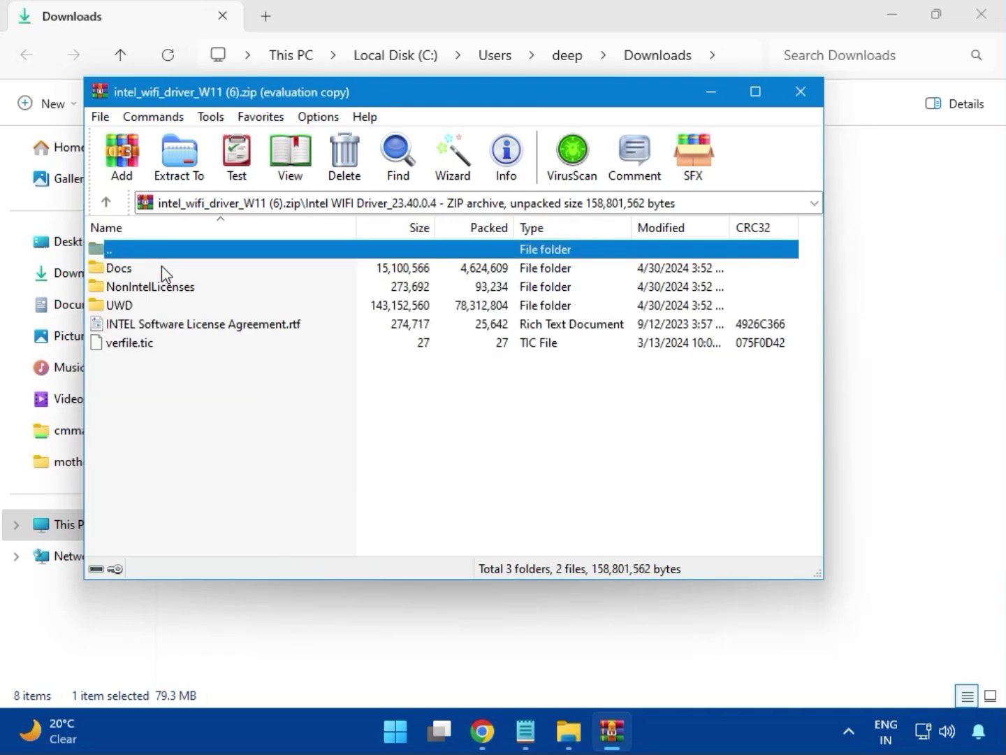
Step: Enter the UWD\Win64 folder of the Intel Wi-Fi driver archive and look through the files in its Drivers folder
double_click(133, 305)
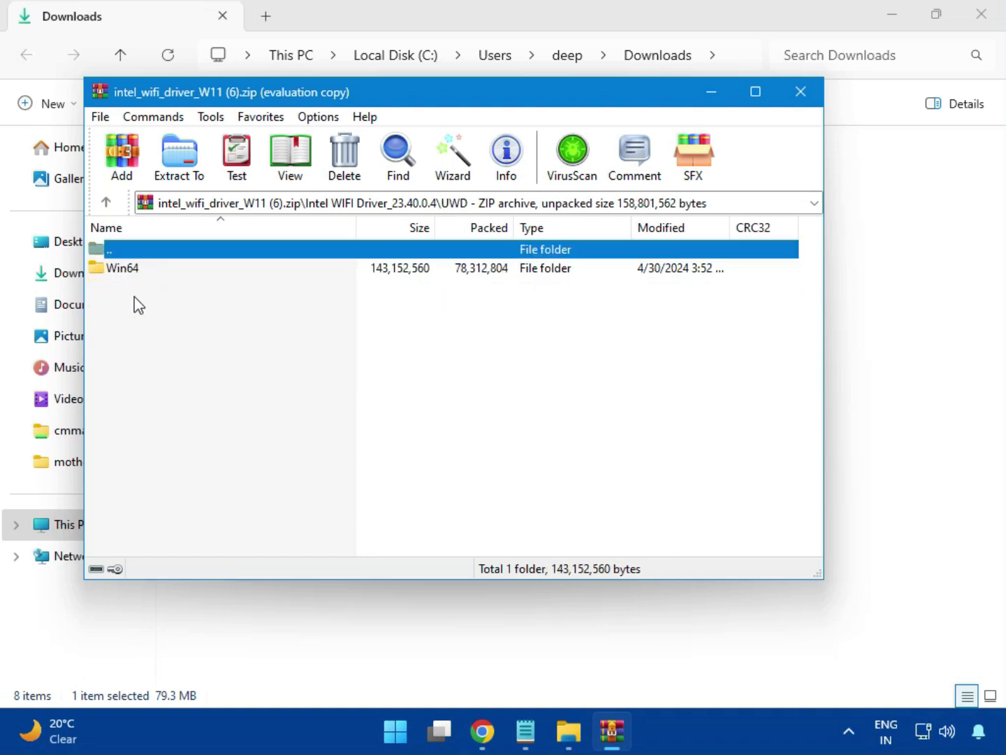
click(135, 274)
double_click(136, 273)
double_click(136, 272)
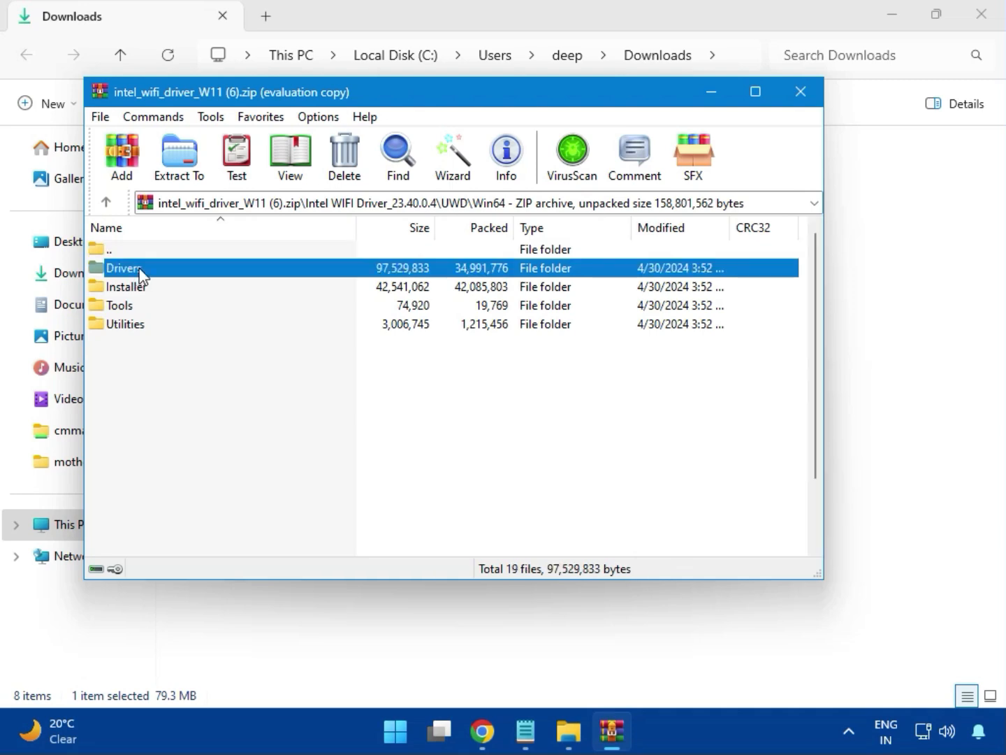
scroll(186, 417, down, 2)
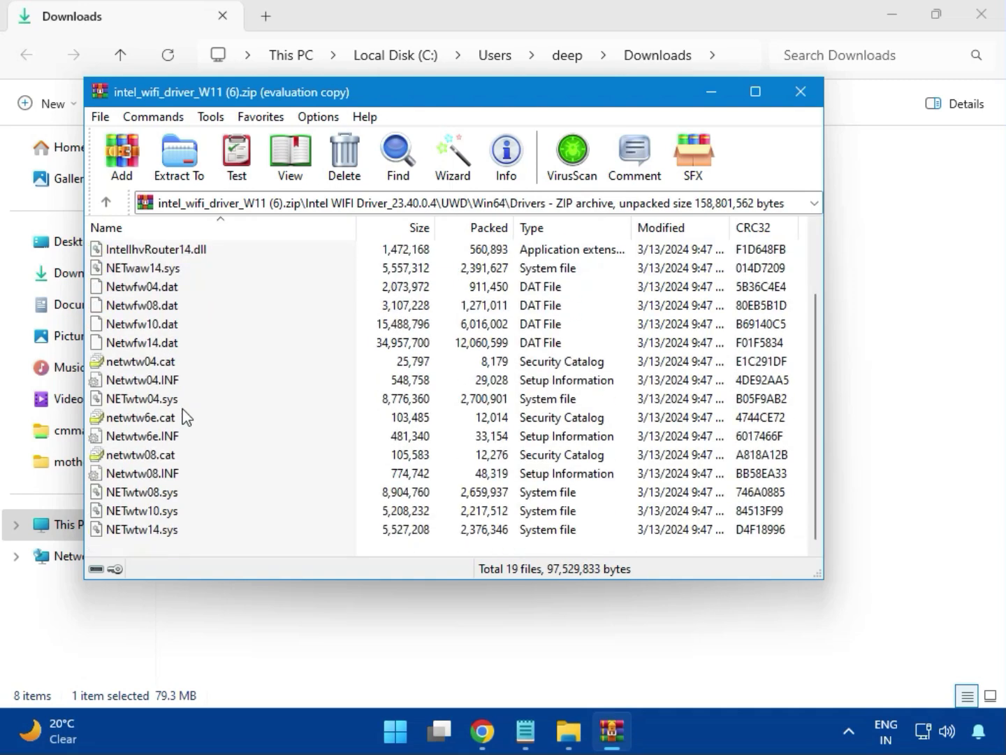
scroll(174, 462, up, 2)
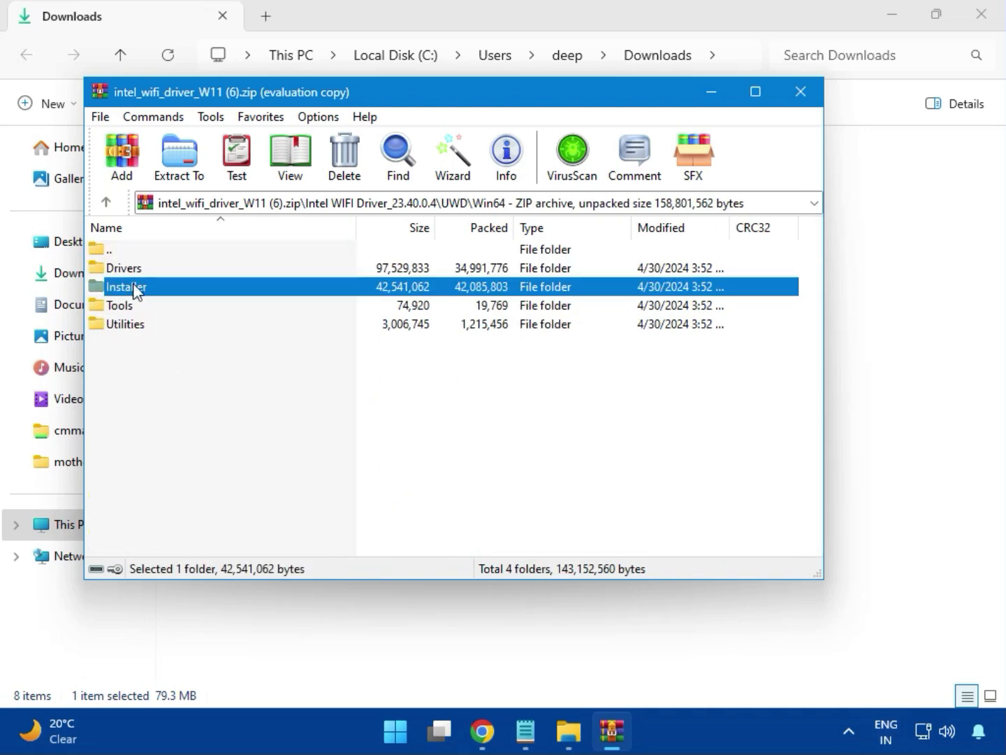
Step: Enter the Installer folder of the Wi-Fi driver archive and launch WirelessSetup.exe
double_click(142, 289)
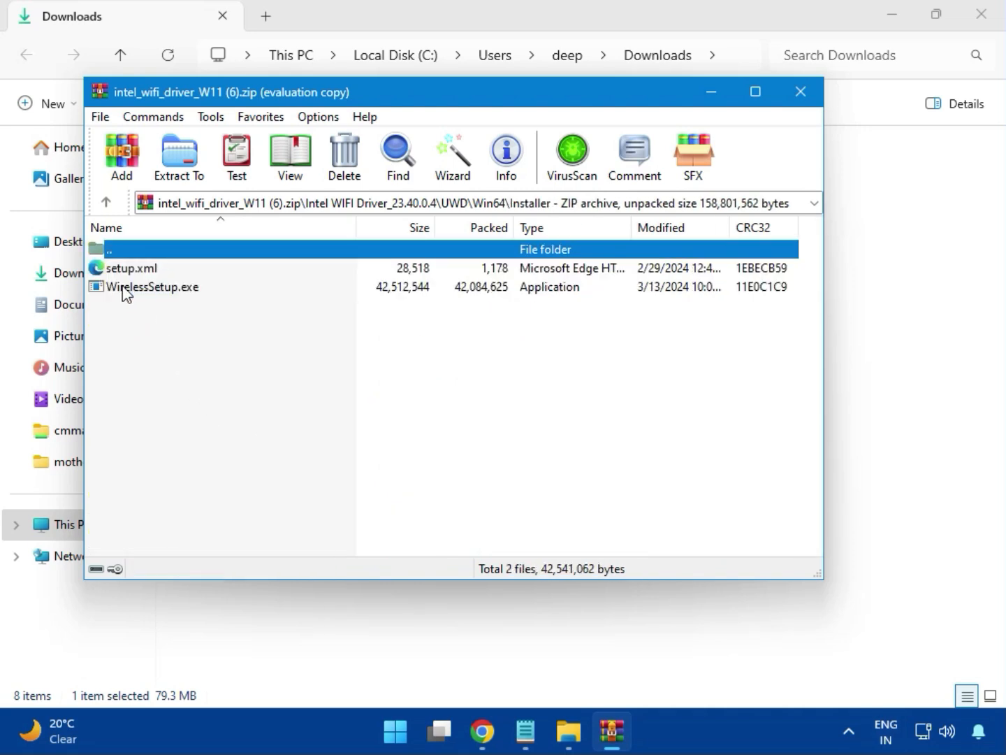
click(142, 289)
double_click(156, 289)
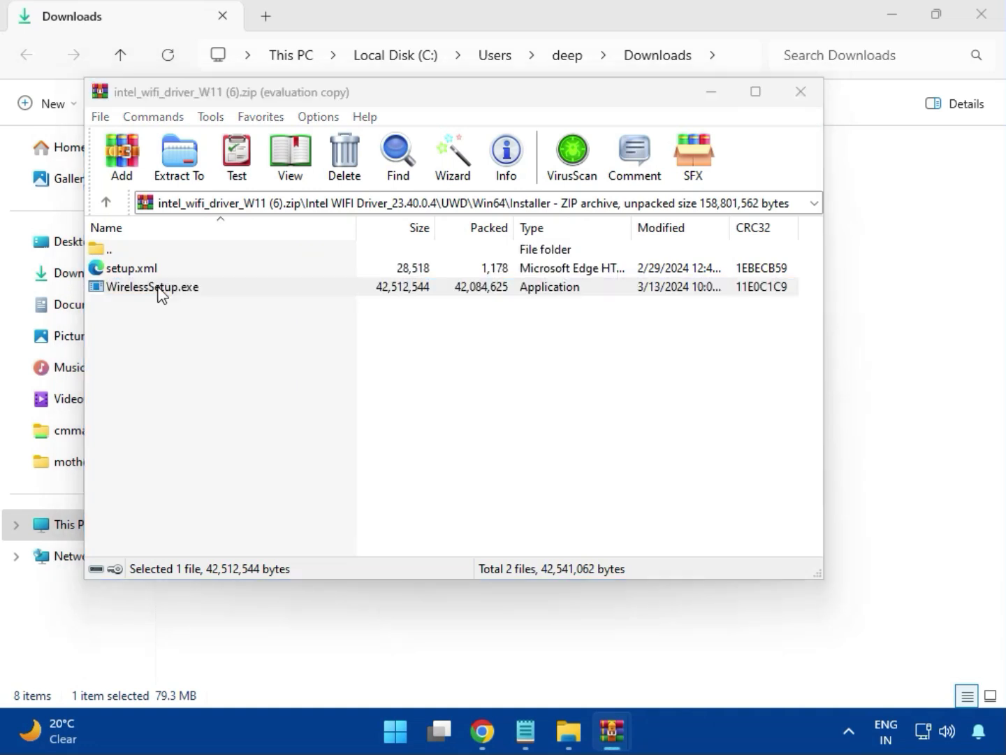
double_click(162, 290)
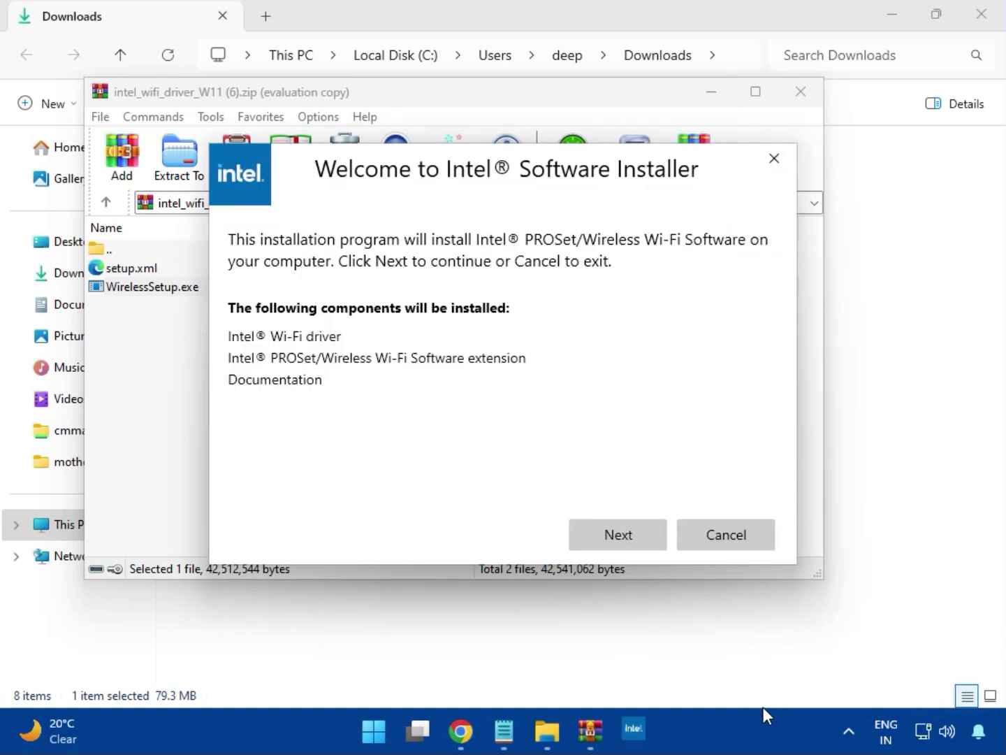
Step: Install the Intel PROSet/Wireless Wi-Fi Software, accepting the license terms and allowing changes to the device, and close the installer and archive
click(615, 525)
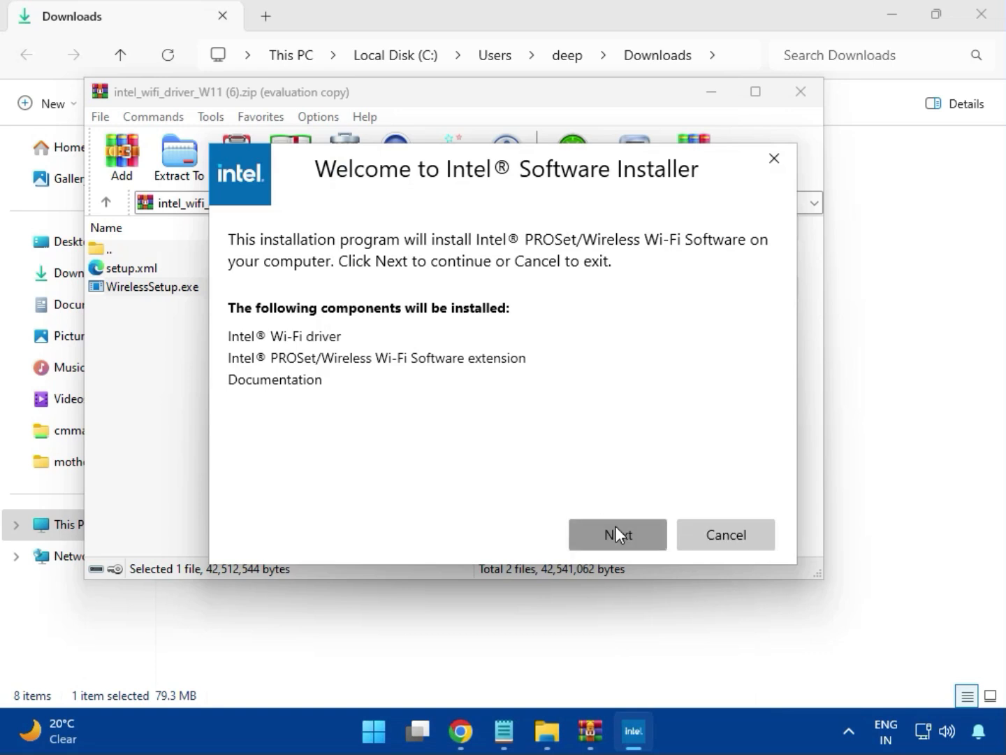
click(439, 495)
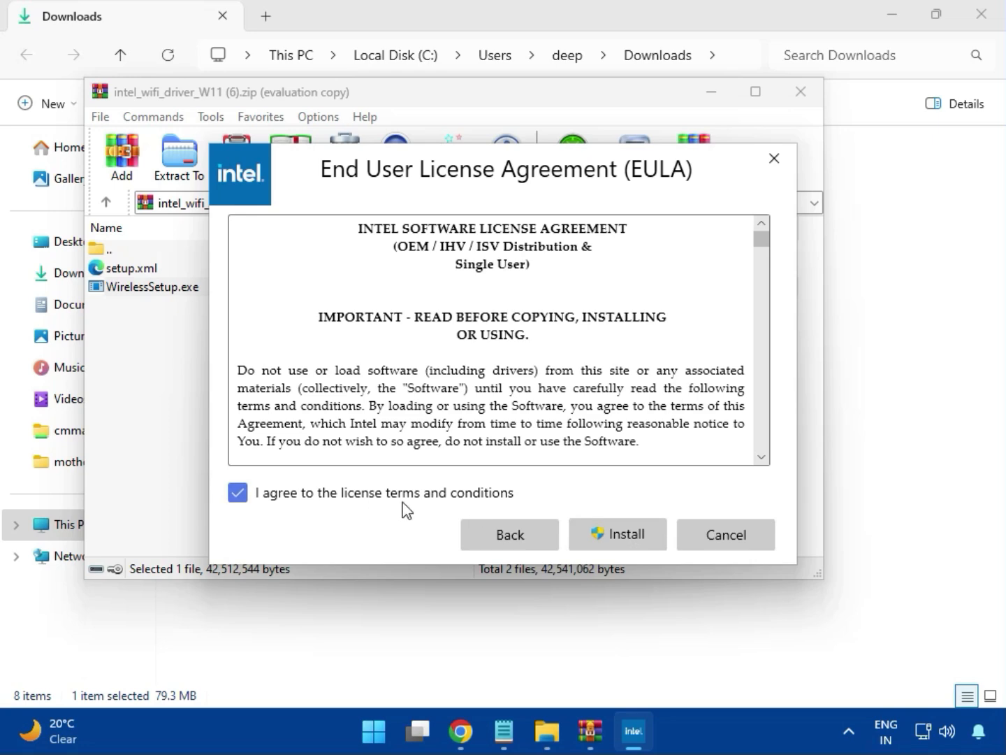
click(626, 537)
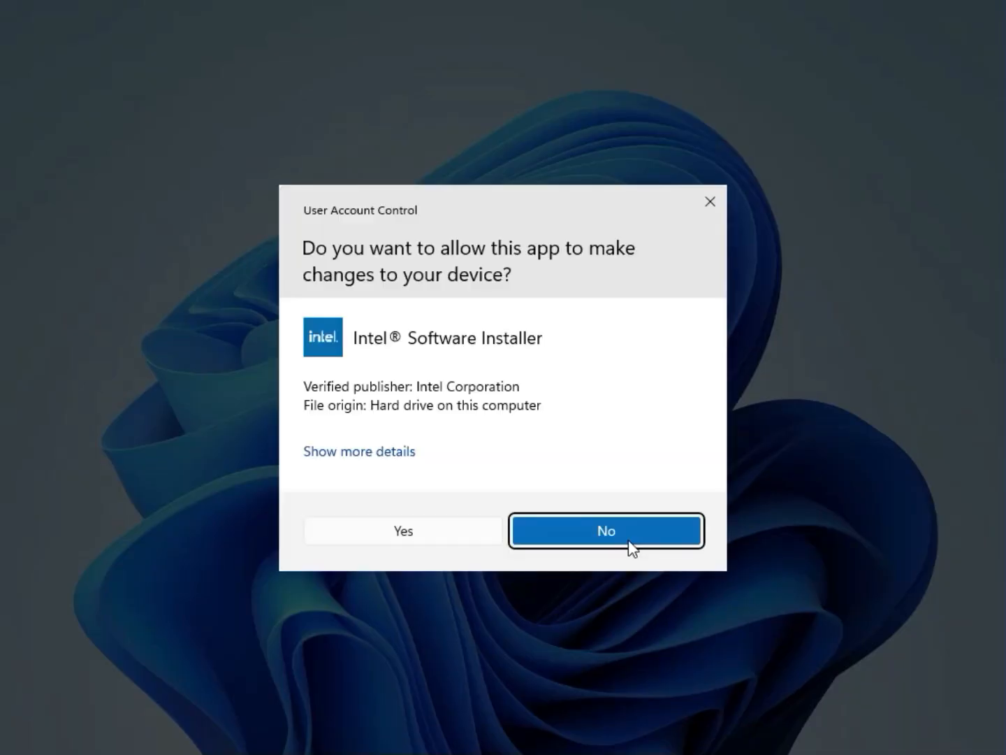
click(455, 542)
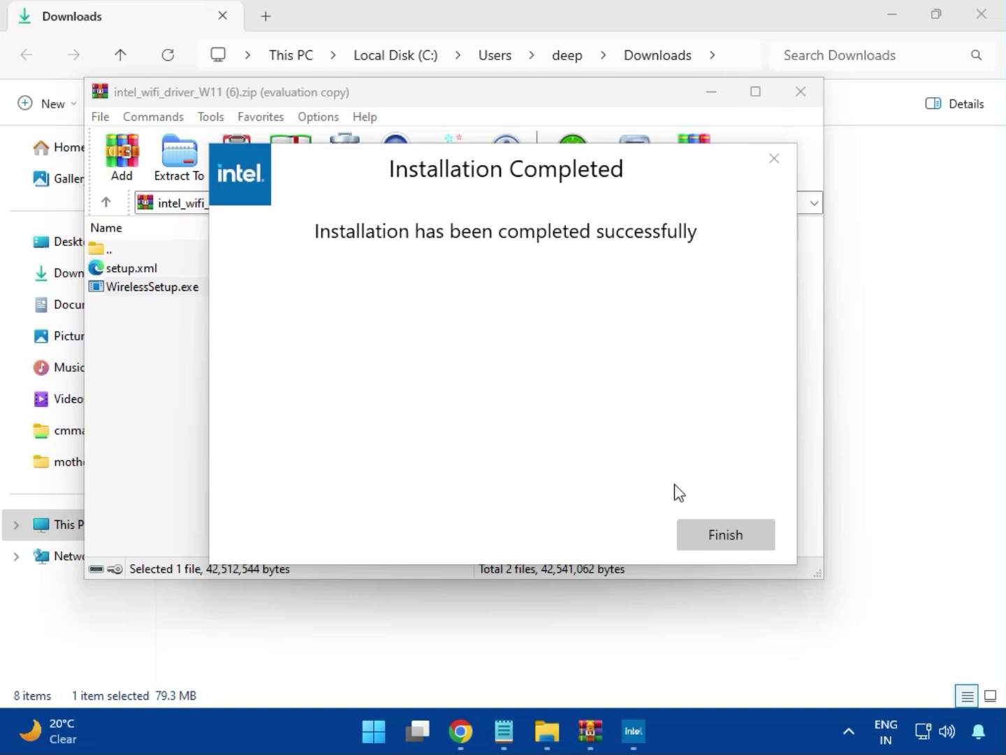
click(726, 537)
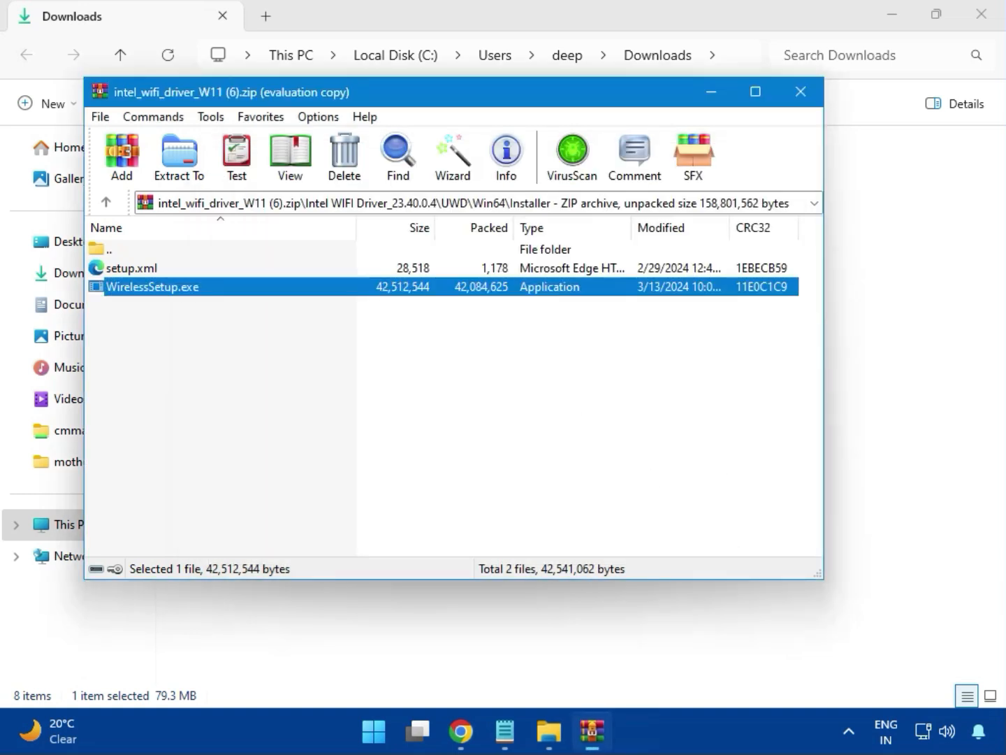
click(801, 91)
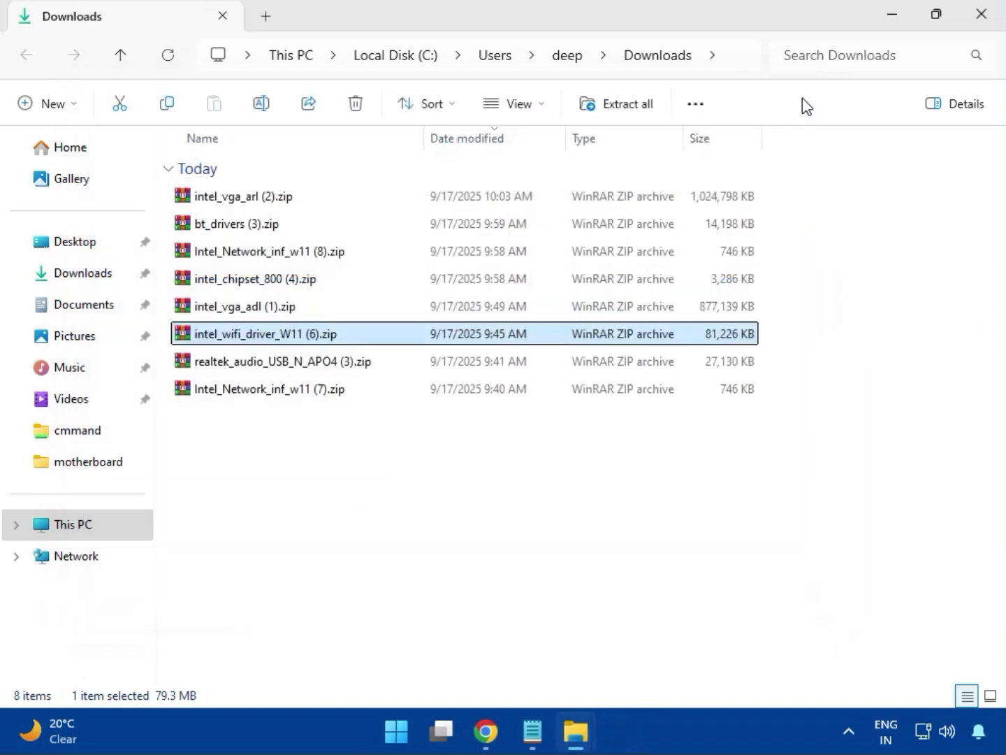
Step: Open the realtek_audio_USB_N_APO4 (3).zip archive, dismiss the WinRAR licence reminder and enter the Realtek USB Universal Driver folder
double_click(302, 377)
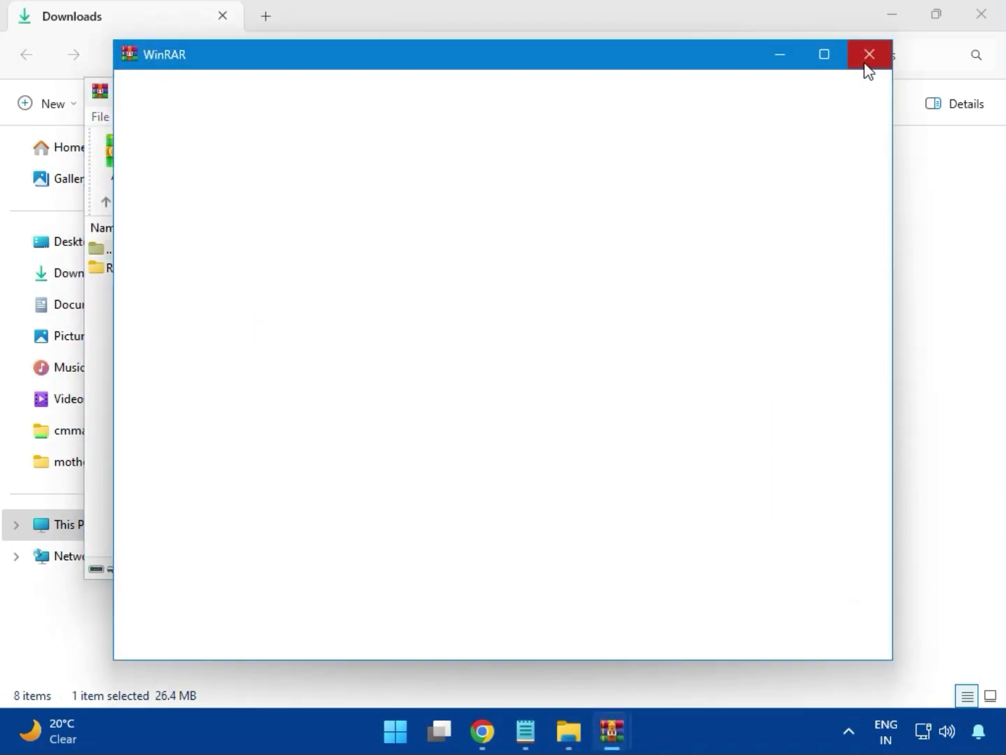
click(869, 55)
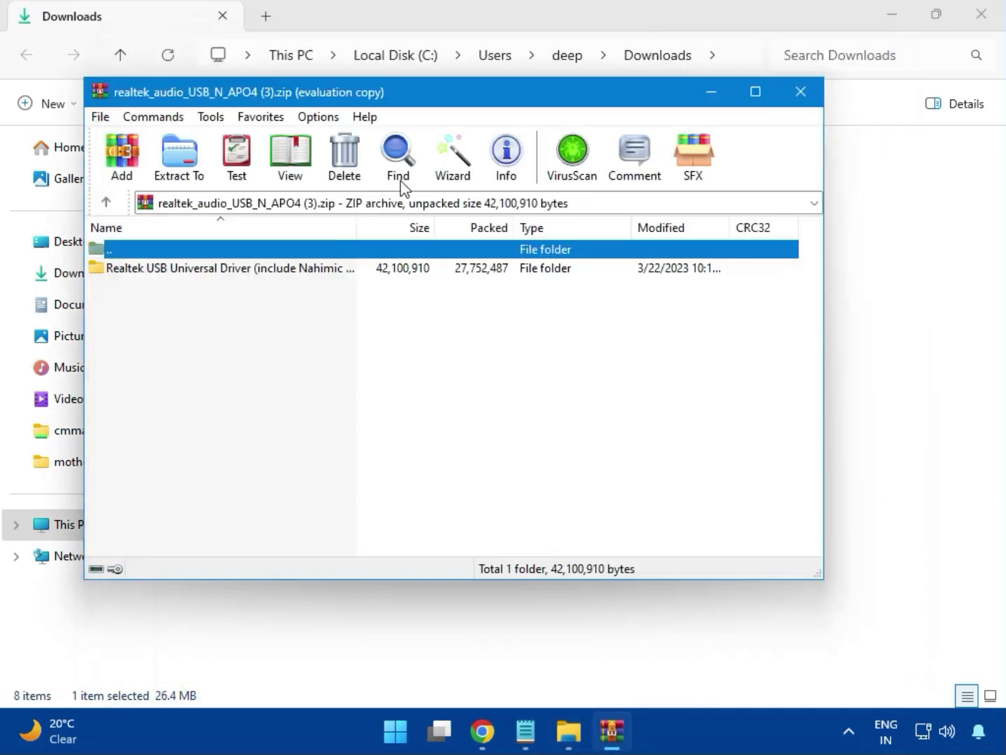
double_click(225, 279)
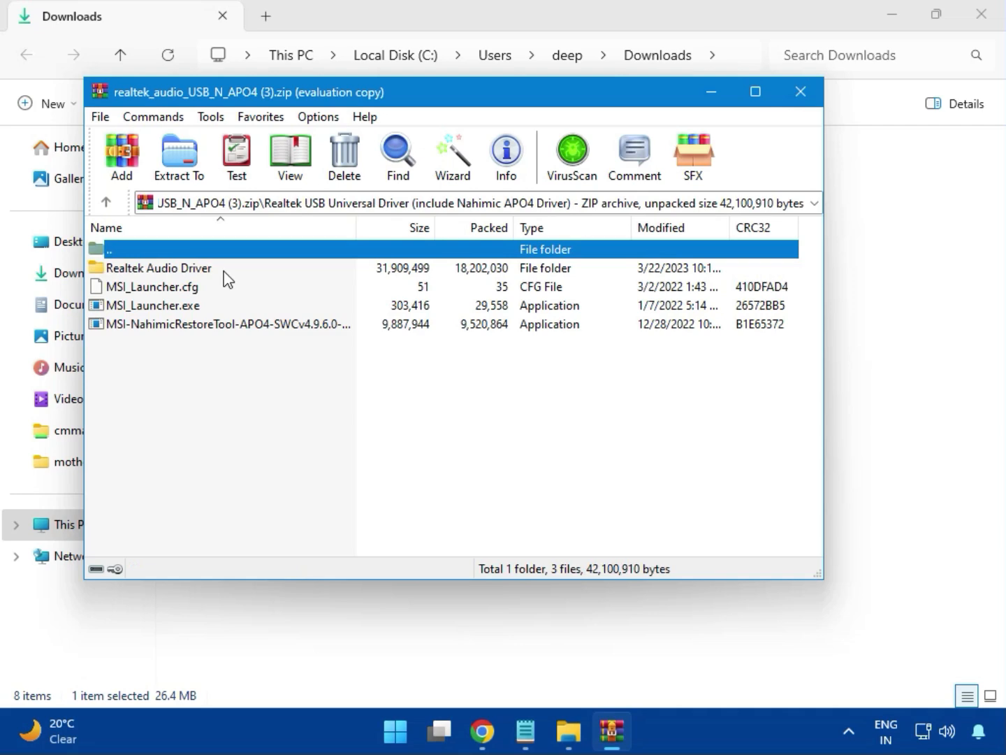
Step: Run MSI_Launcher.exe for the Realtek audio driver with permission to make changes, and close the archive and the Downloads folder window
double_click(179, 308)
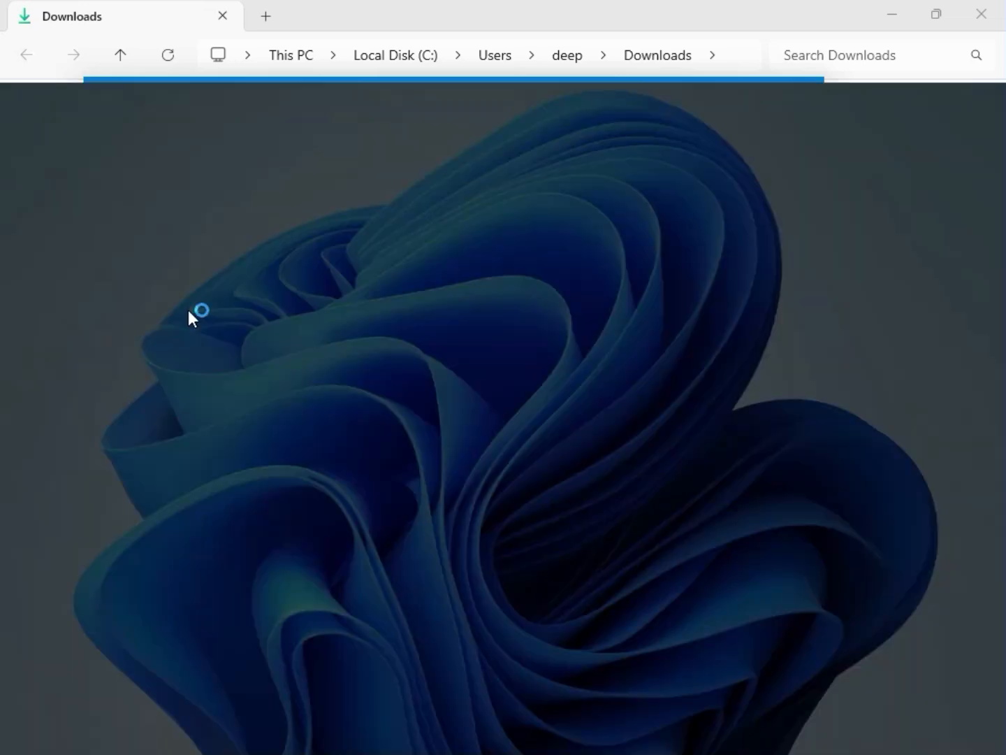
click(396, 530)
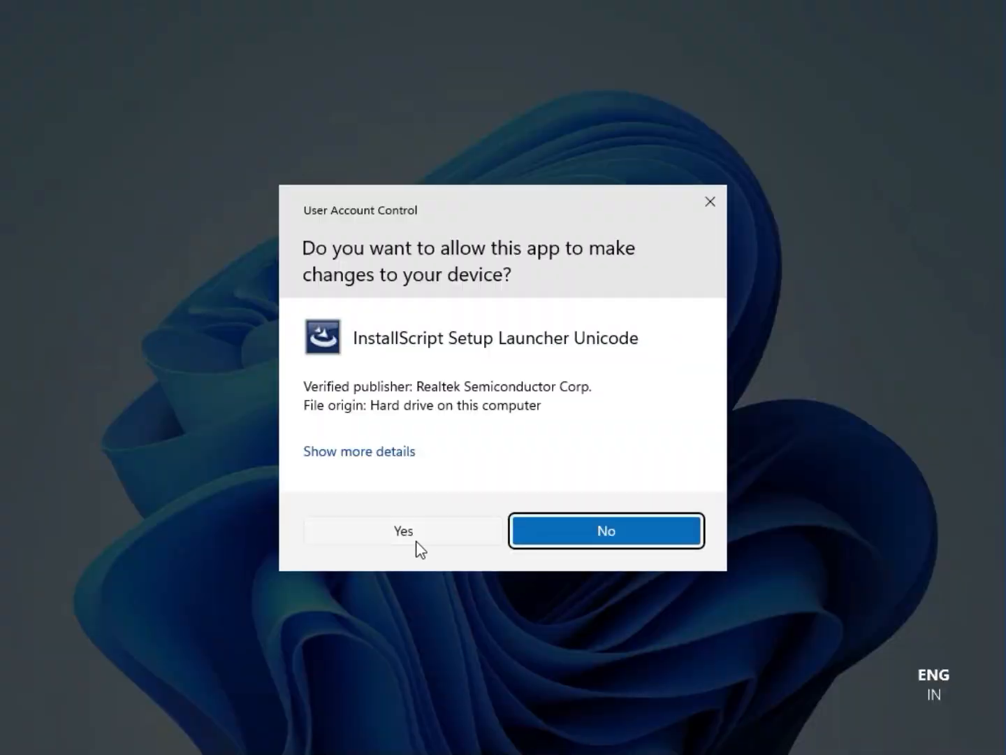
click(405, 531)
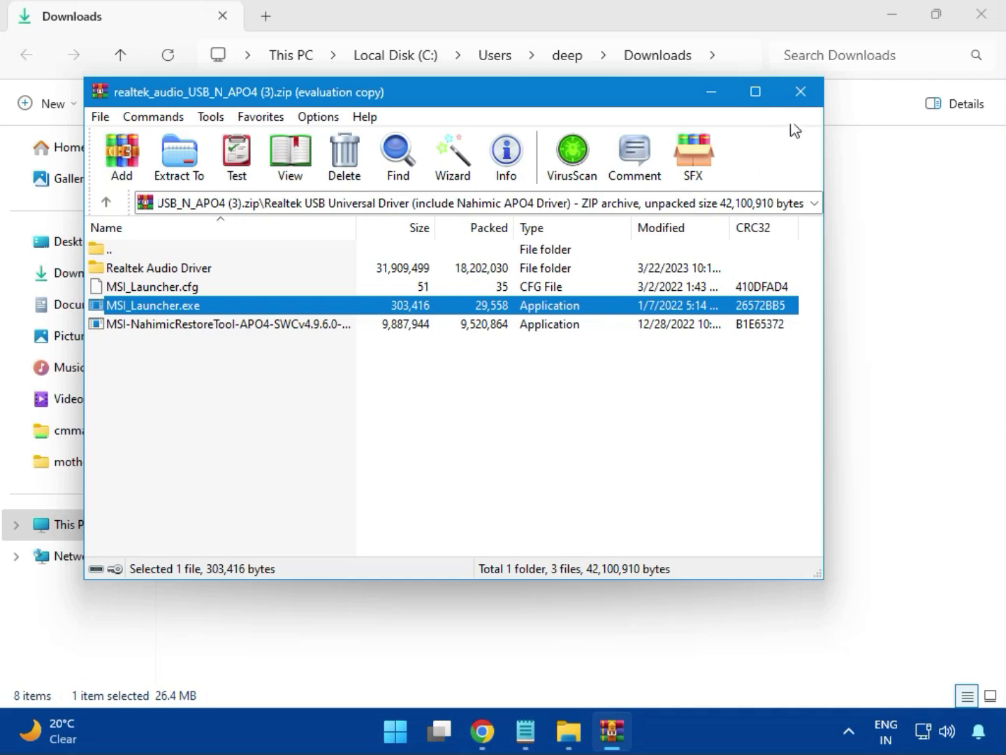
click(803, 98)
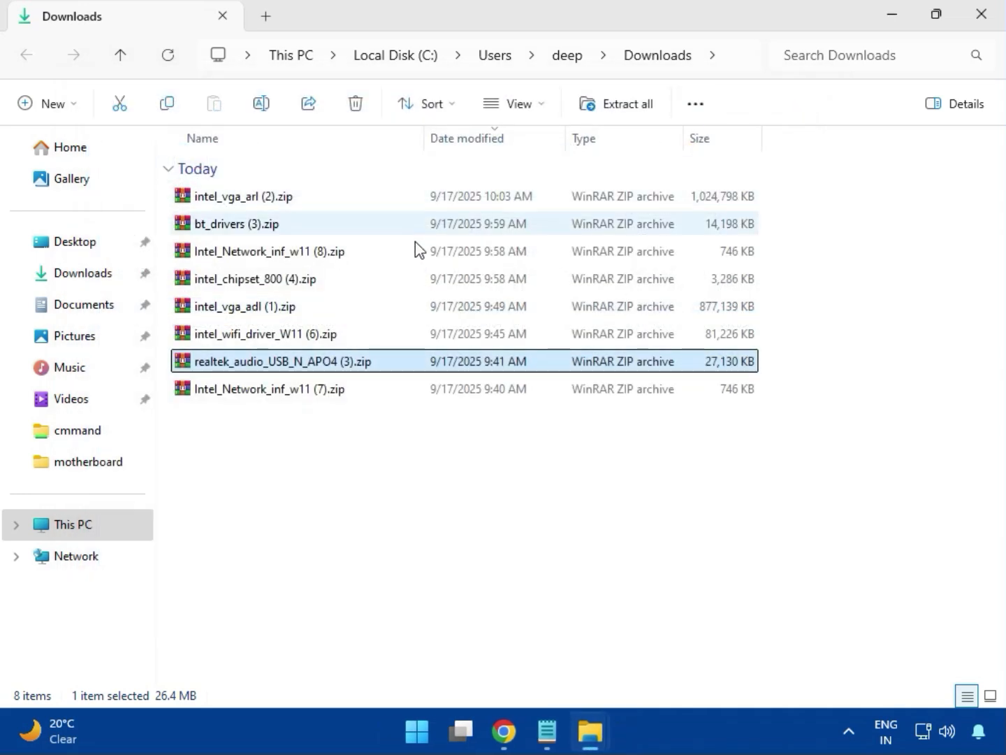
click(271, 390)
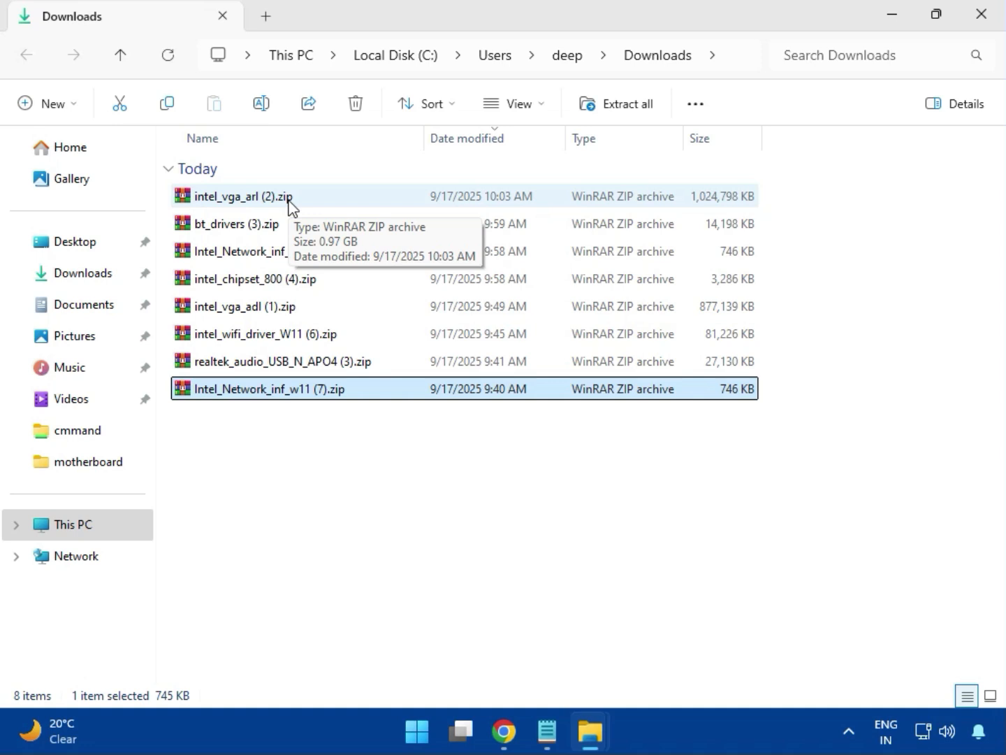
click(982, 16)
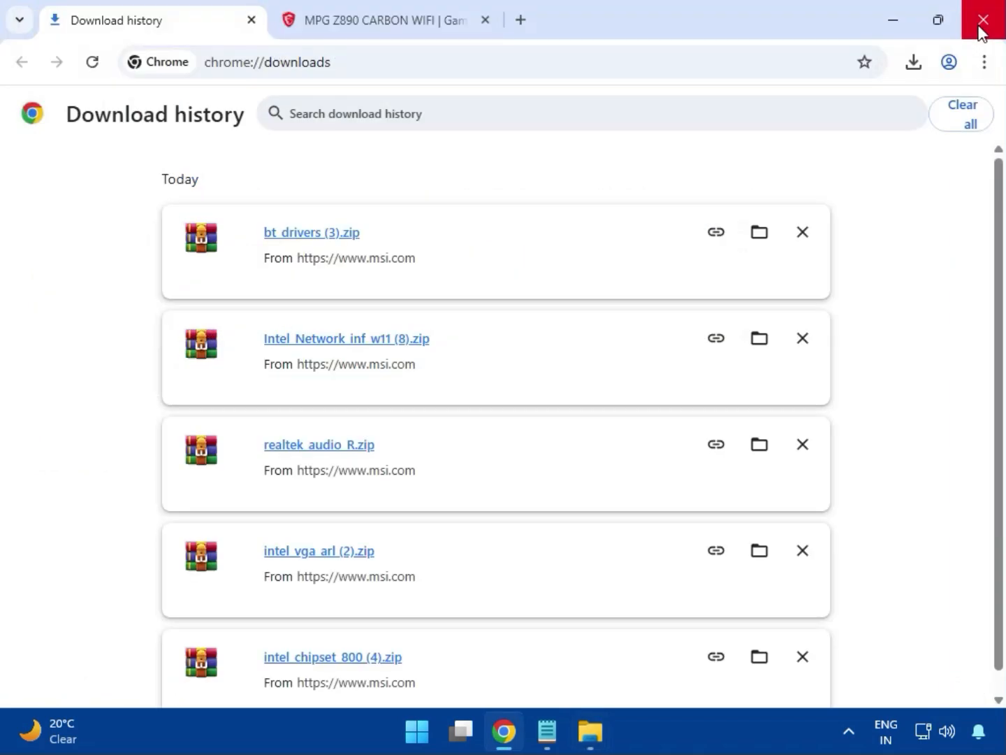